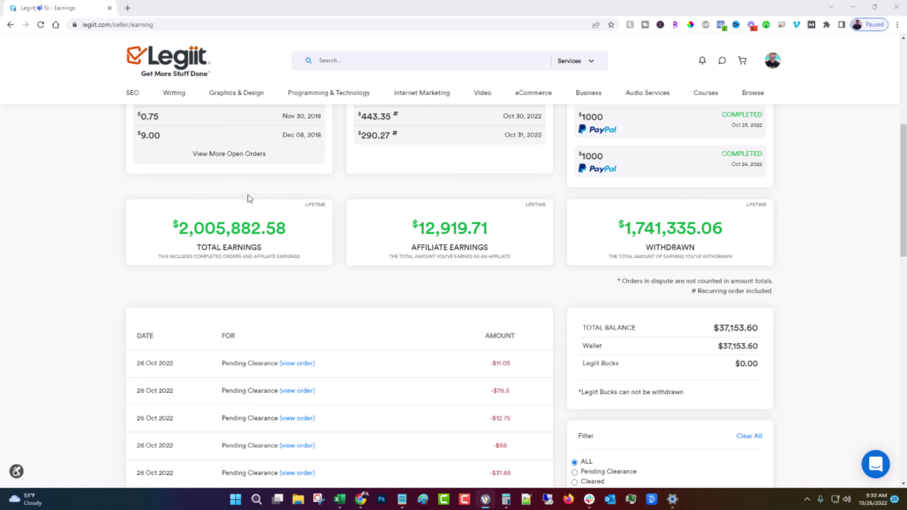
- Scroll the Legiit earnings page back to the top
scroll(188, 300, up, 5)
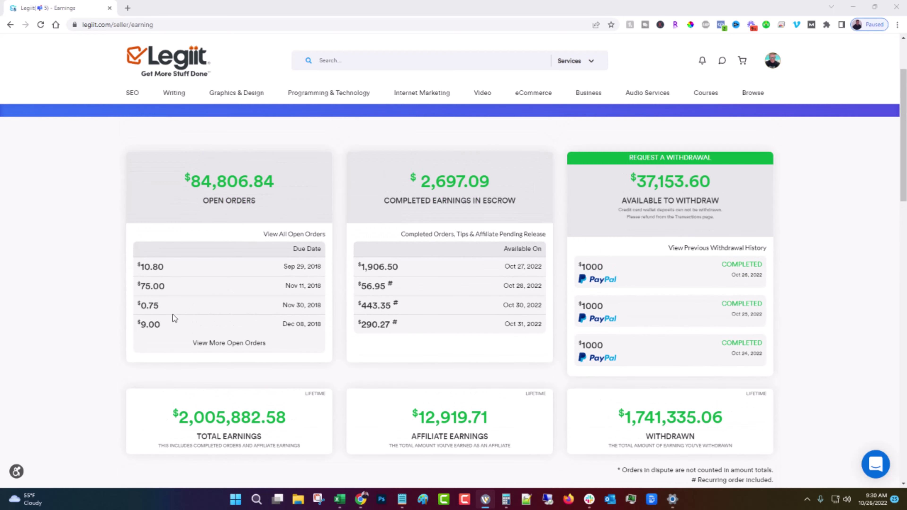
scroll(174, 318, up, 3)
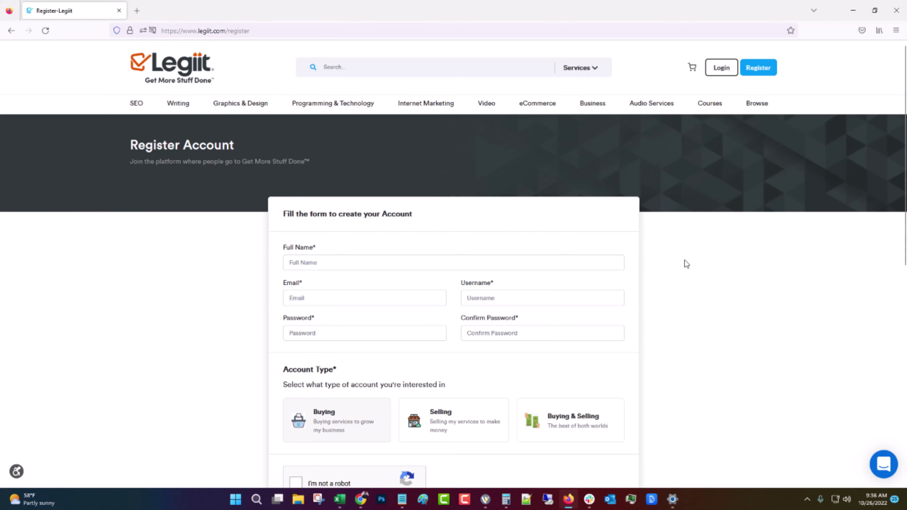
- Fill in the full name, e-mail address and username on the Register Account form
scroll(685, 265, down, 5)
scroll(689, 269, up, 3)
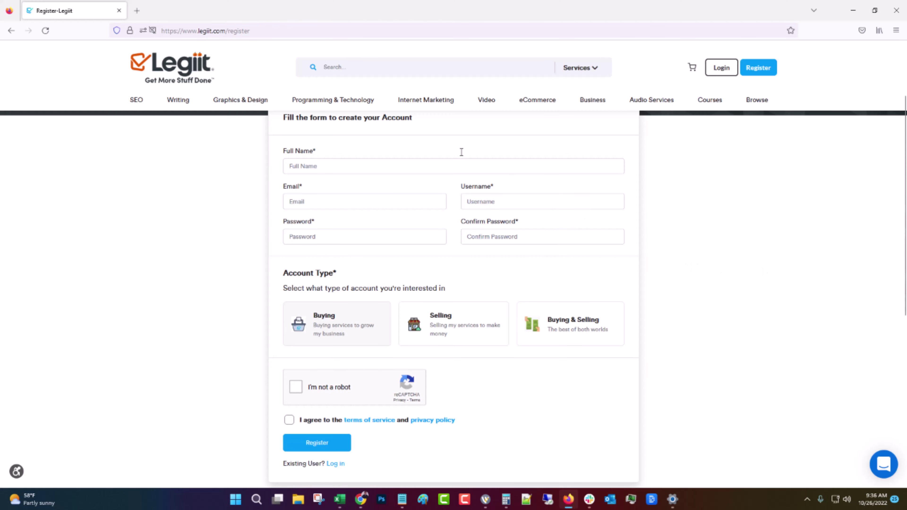
click(367, 161)
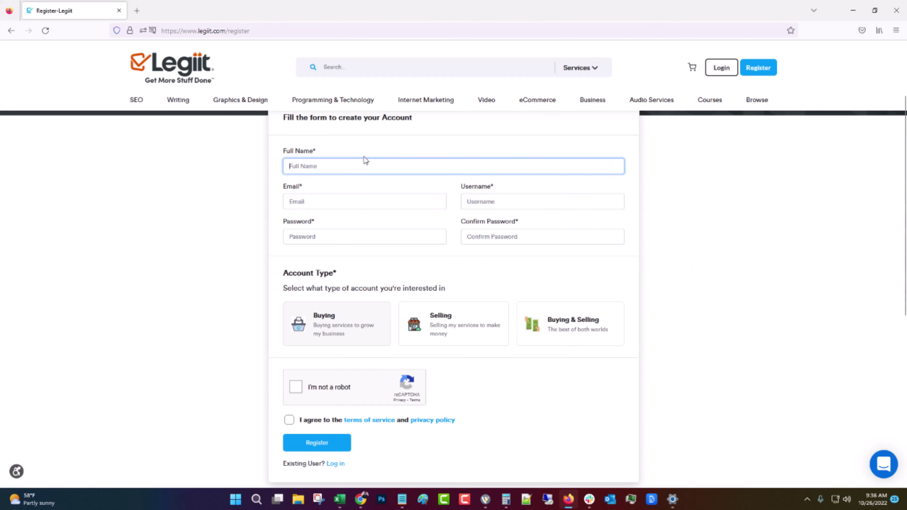
text(Bob Sm)
text(io)
text(th)
click(298, 205)
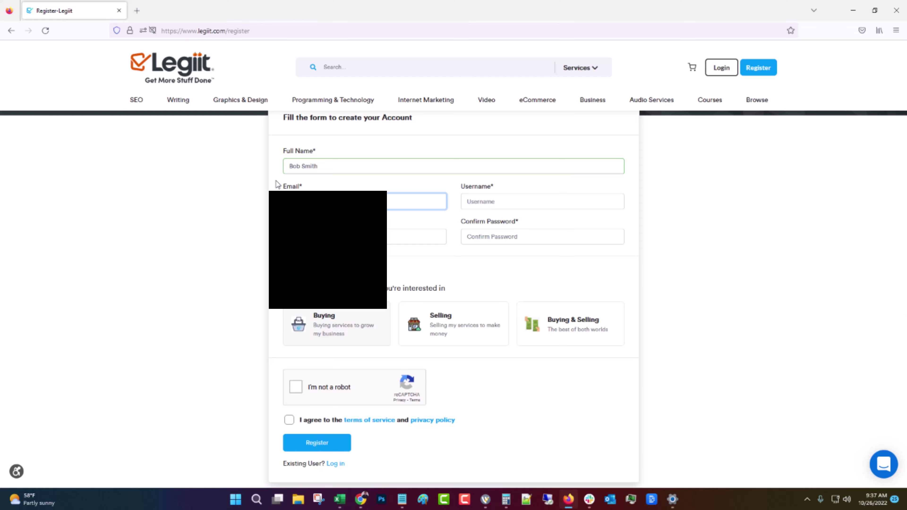
key(Tab)
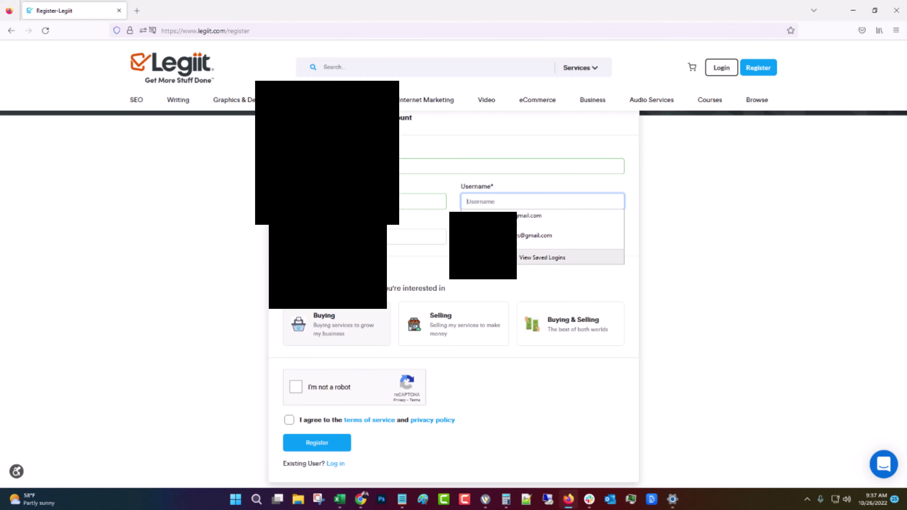
text(t)
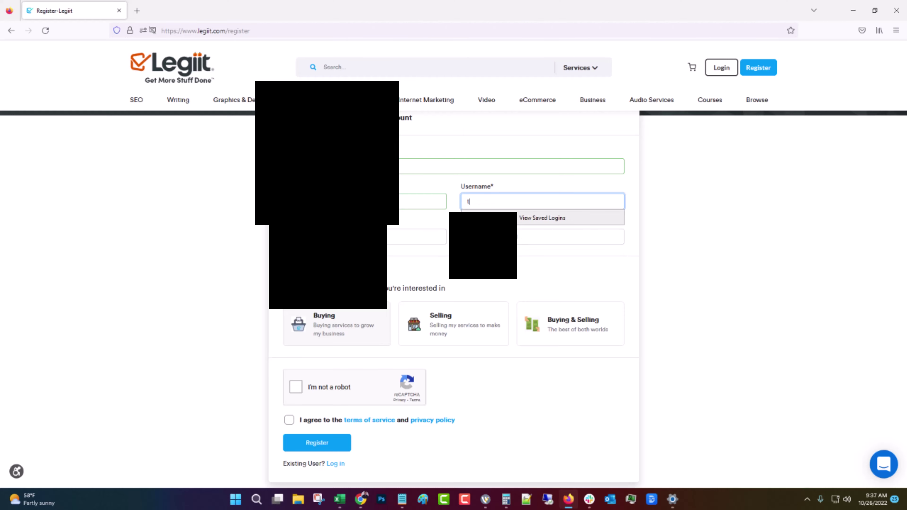
key(BackSpace)
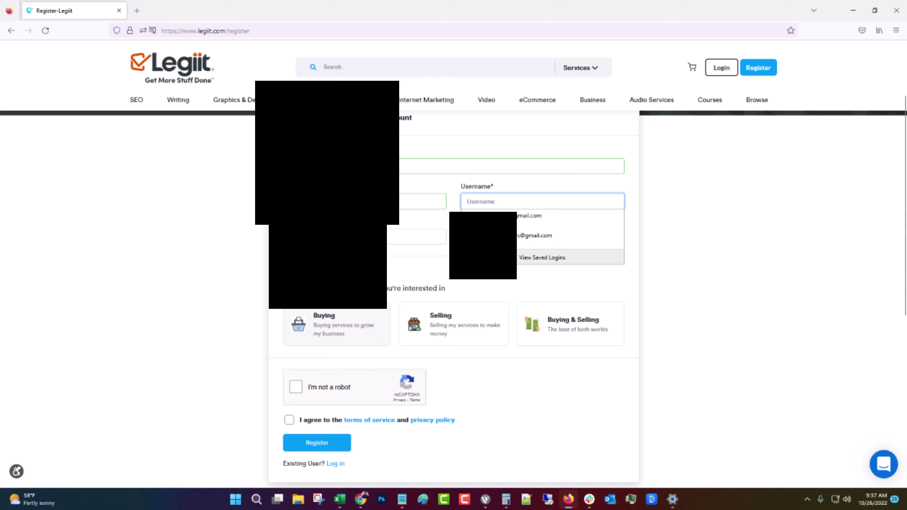
text(bo)
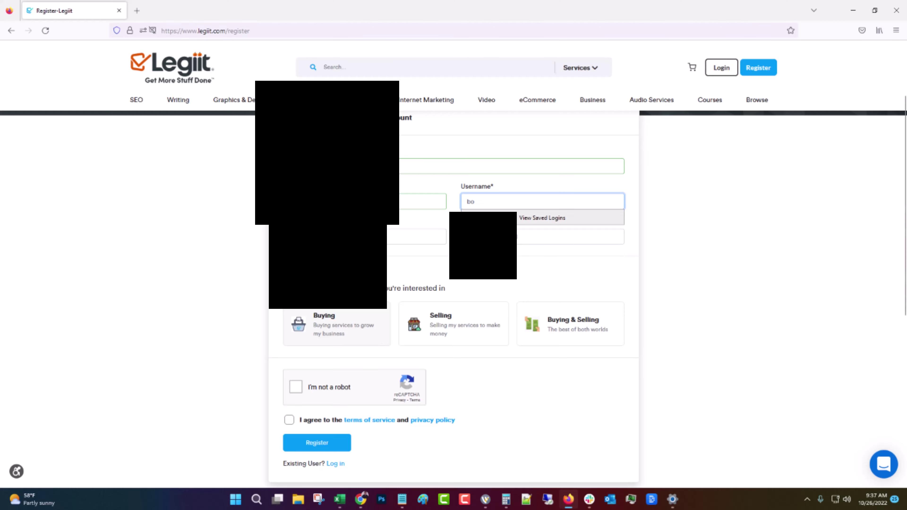
text(bsmi)
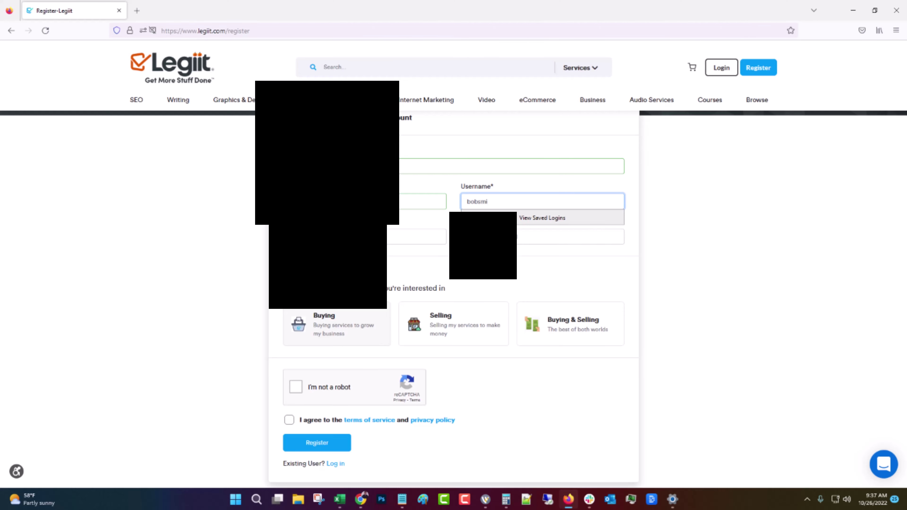
text(thmarketing)
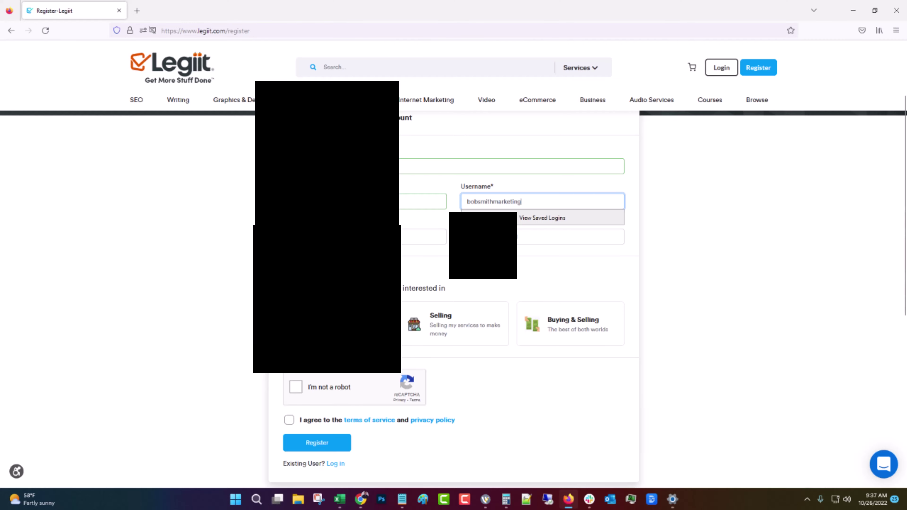
- Enter the account password in both the Password and Confirm Password fields
click(424, 236)
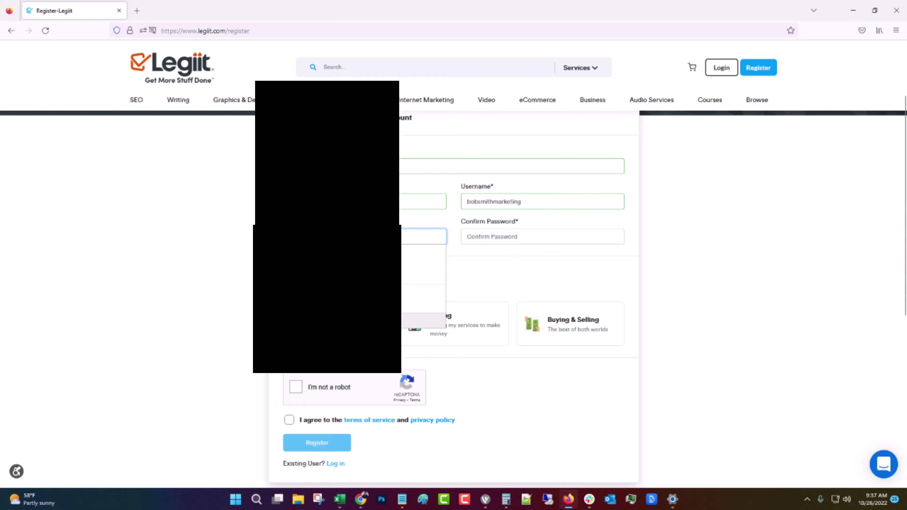
key(Tab)
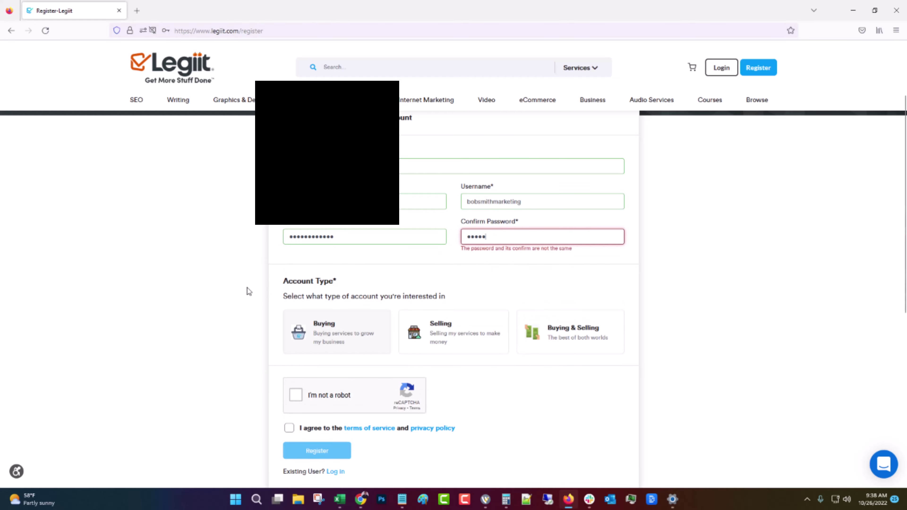
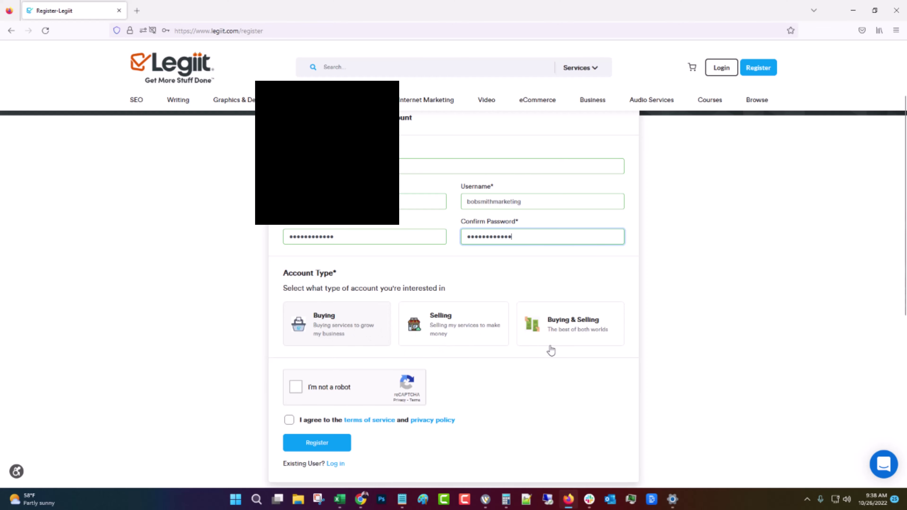
- Choose Buying & Selling, tick I'm not a robot and the terms box, then register
click(558, 341)
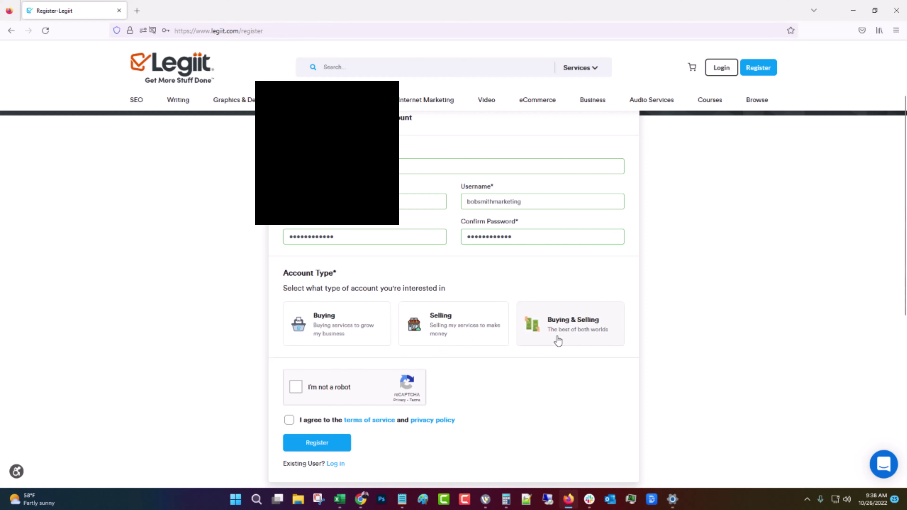
click(296, 387)
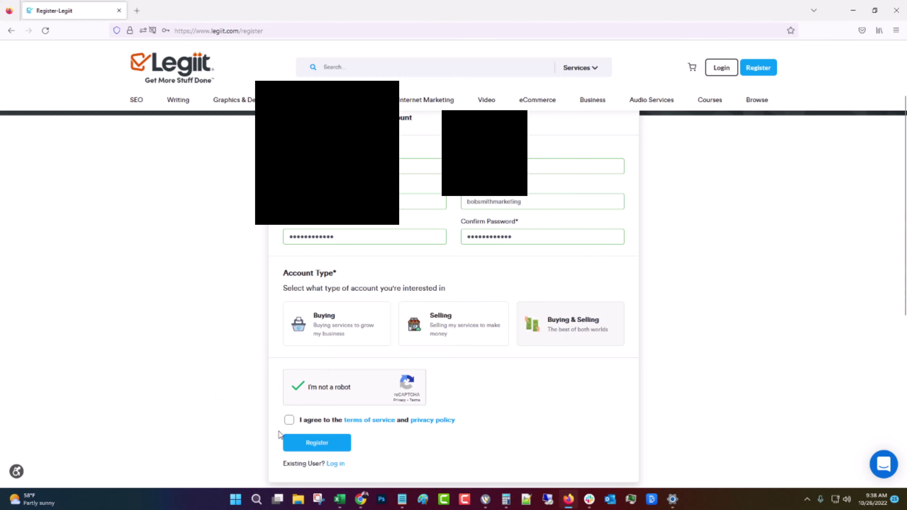
click(290, 421)
scroll(227, 425, down, 1)
scroll(225, 411, up, 1)
click(318, 443)
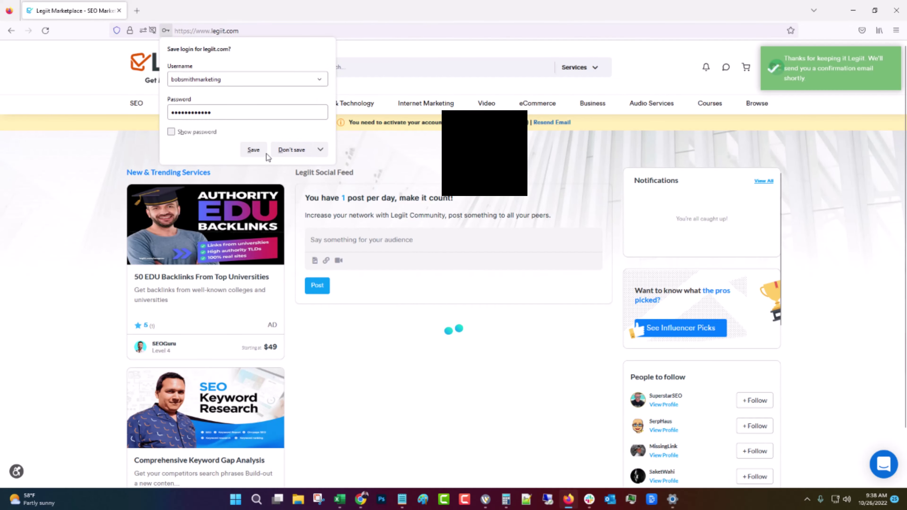
- Save the new Legiit login in Firefox and switch to the Gmail browser
click(256, 152)
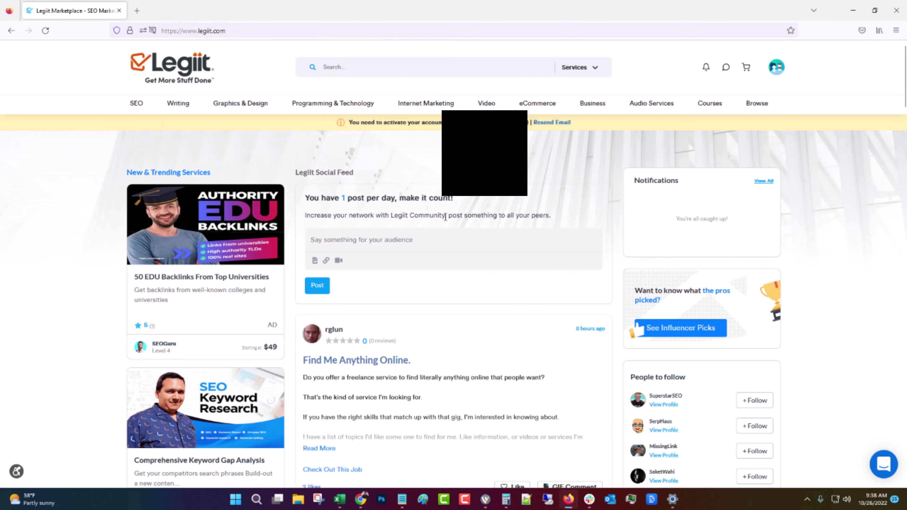
key(alt+Tab)
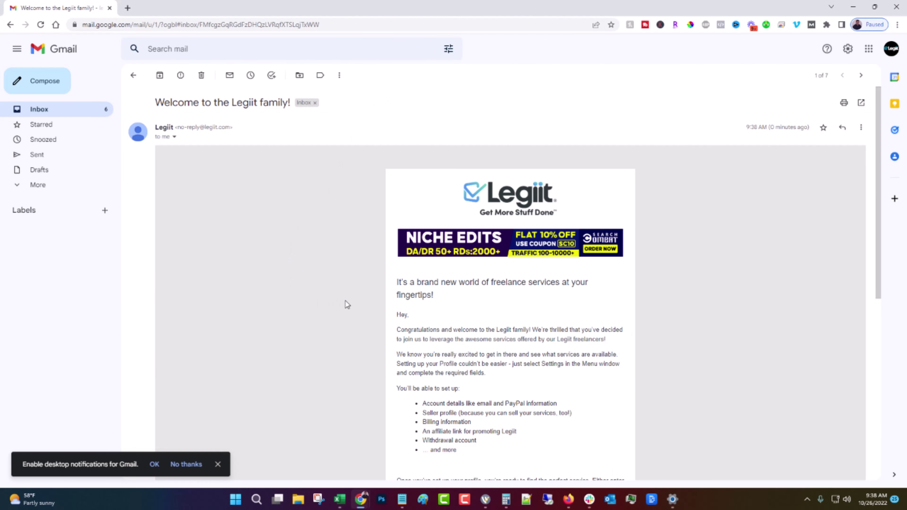
- Copy the Activate Your Account link from the Registration email and return to Firefox
scroll(413, 312, down, 3)
key(j)
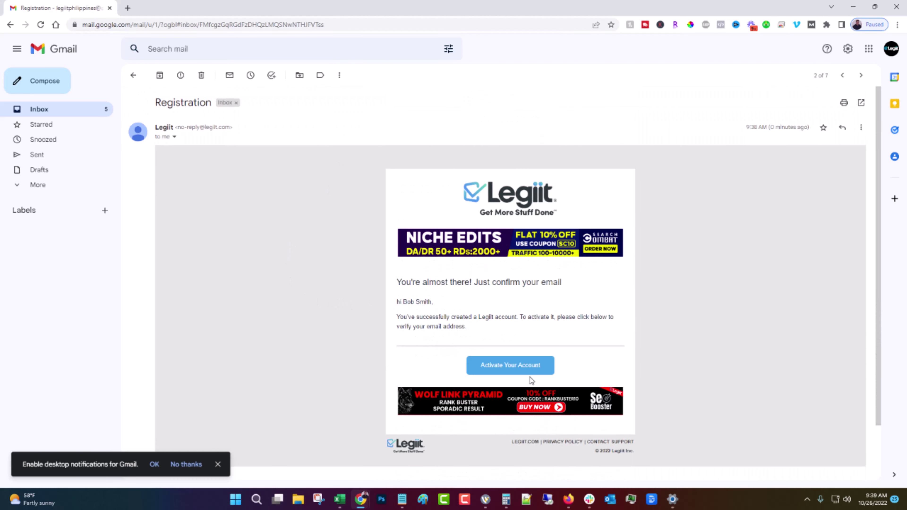
right_click(506, 367)
click(534, 314)
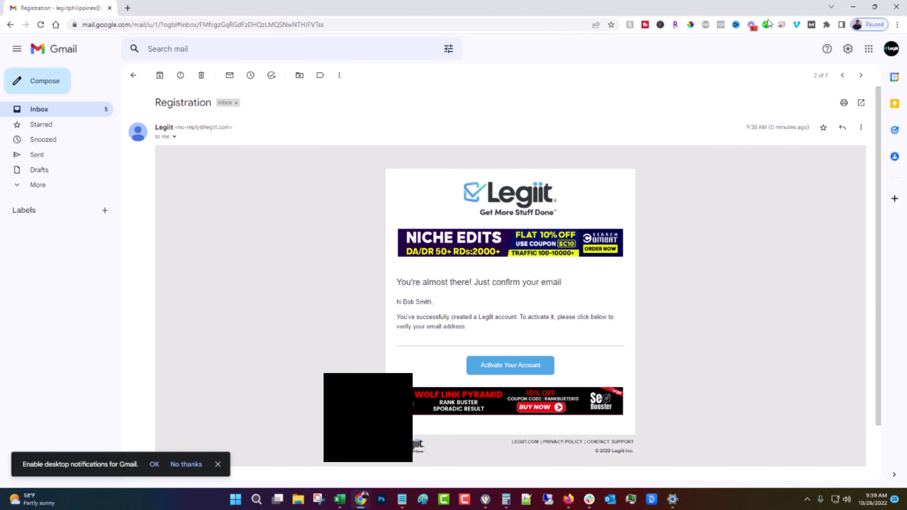
key(alt+Tab)
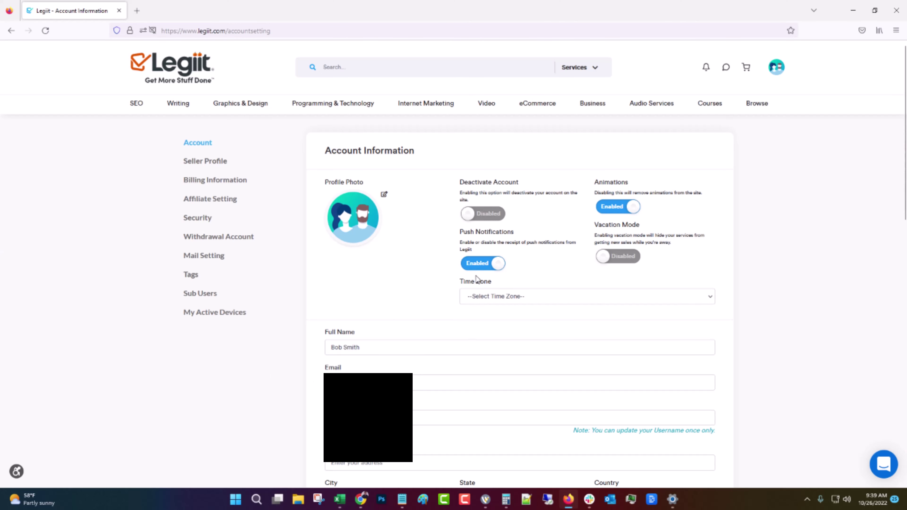
- Upload a profile photo, pick a time zone, and fill in the city, state and country
click(384, 195)
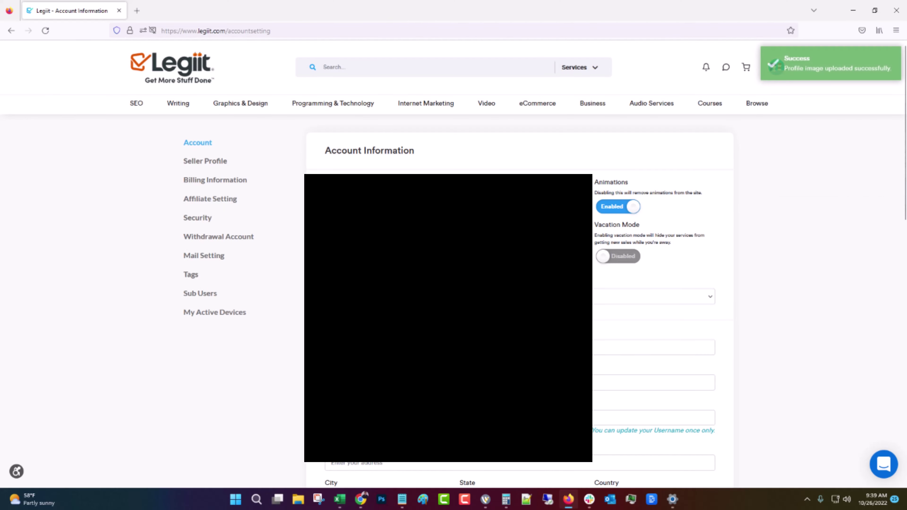
click(654, 297)
scroll(593, 166, down, 5)
scroll(296, 359, down, 3)
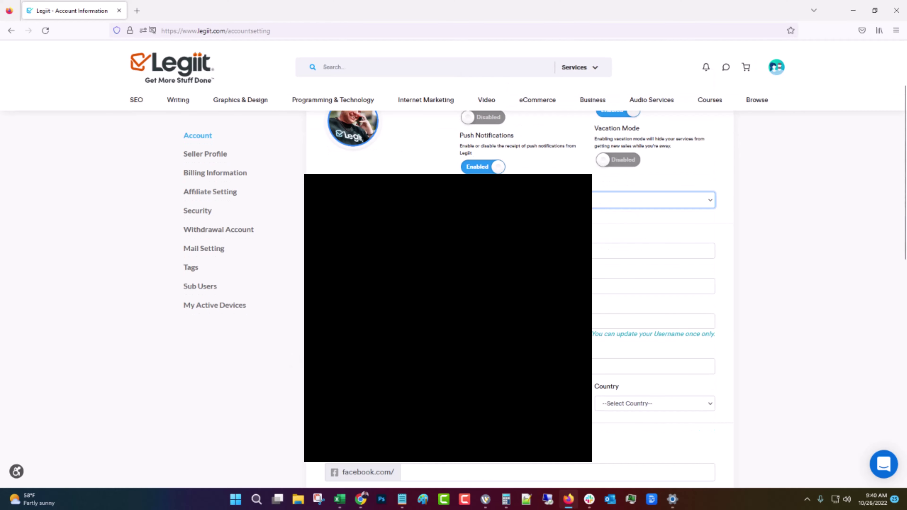
click(311, 367)
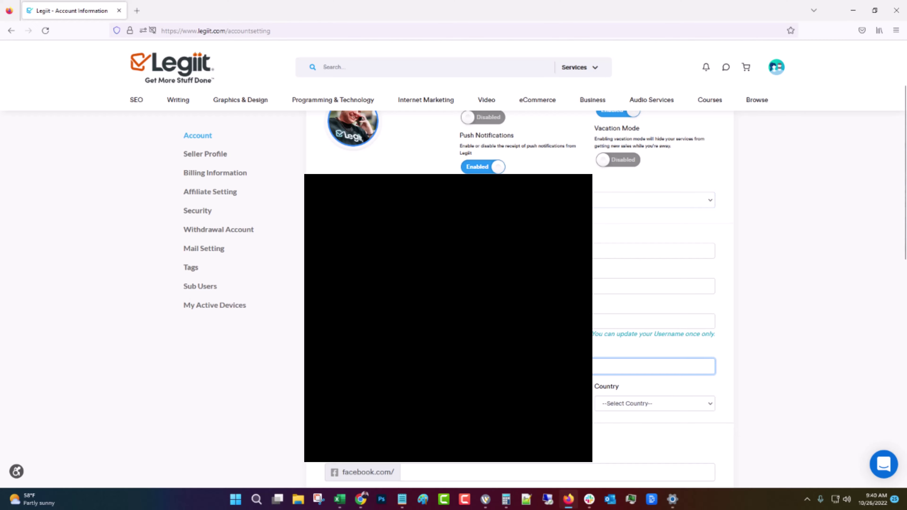
scroll(653, 286, down, 8)
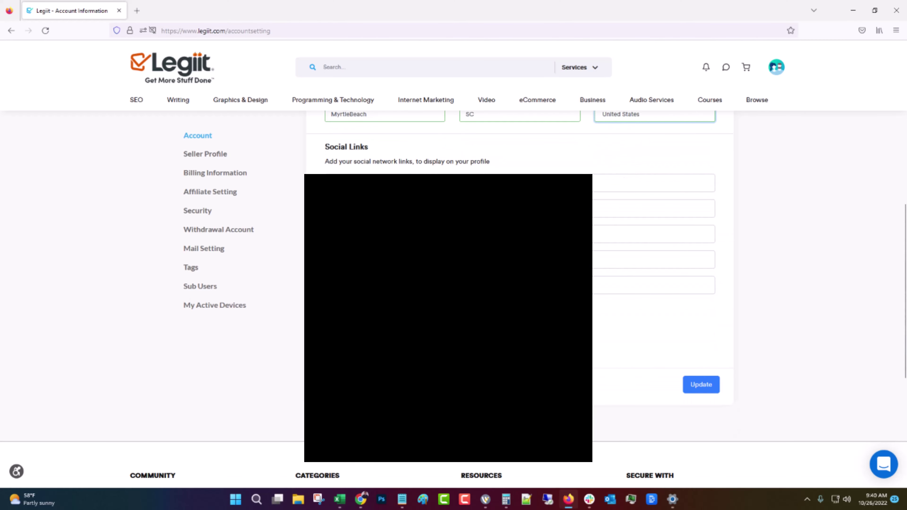
- Save the account info, write a seller description about 10+ years' experience, and add English
click(700, 386)
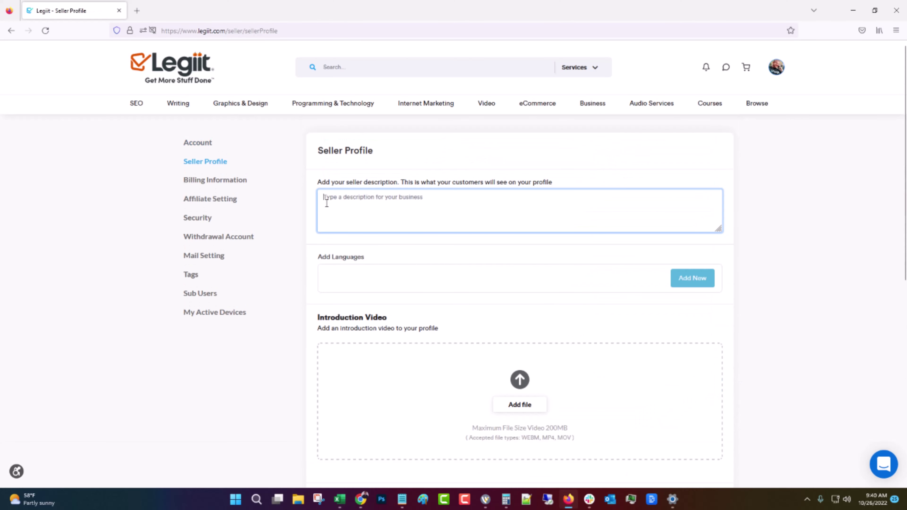
text(I)
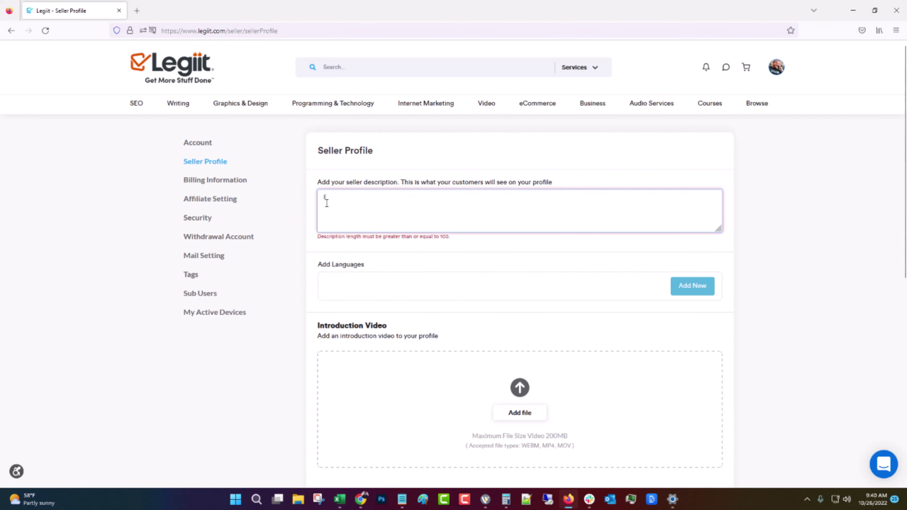
text( can help bring you )
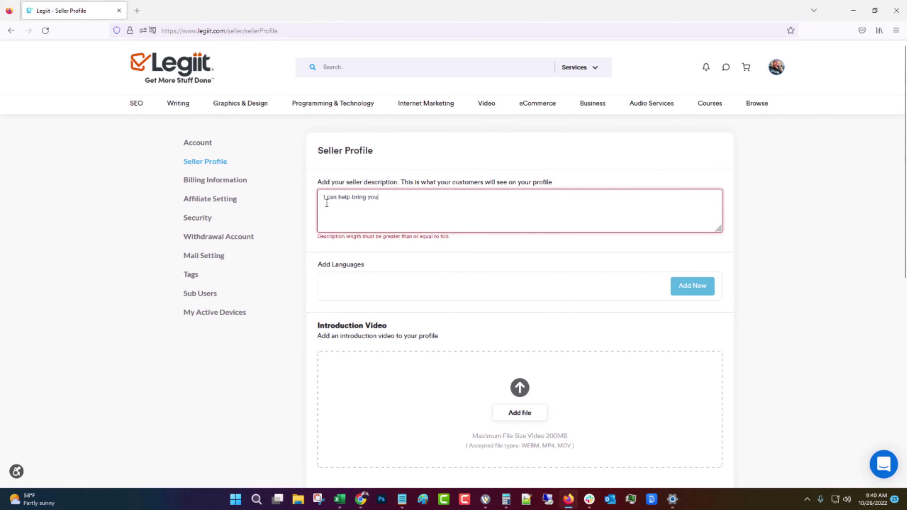
text(r business or website more traffic and s)
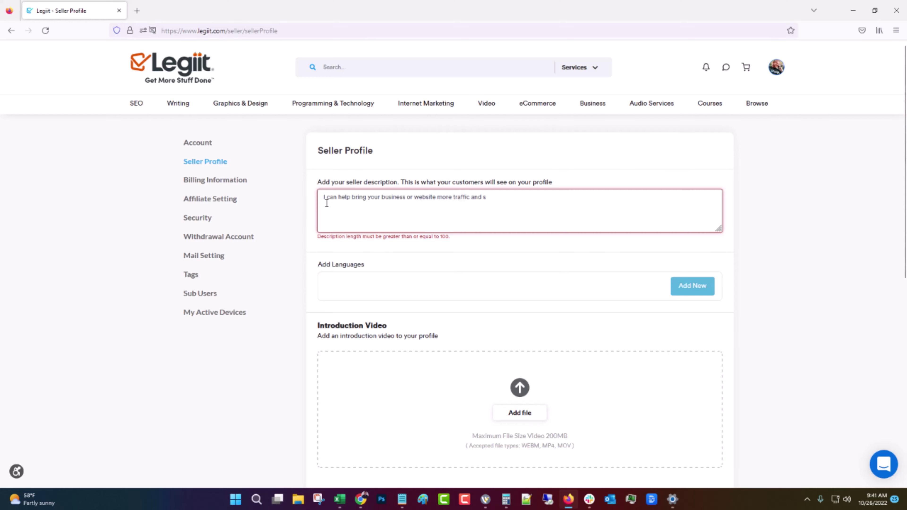
text(ales because of my 10+ years of experience)
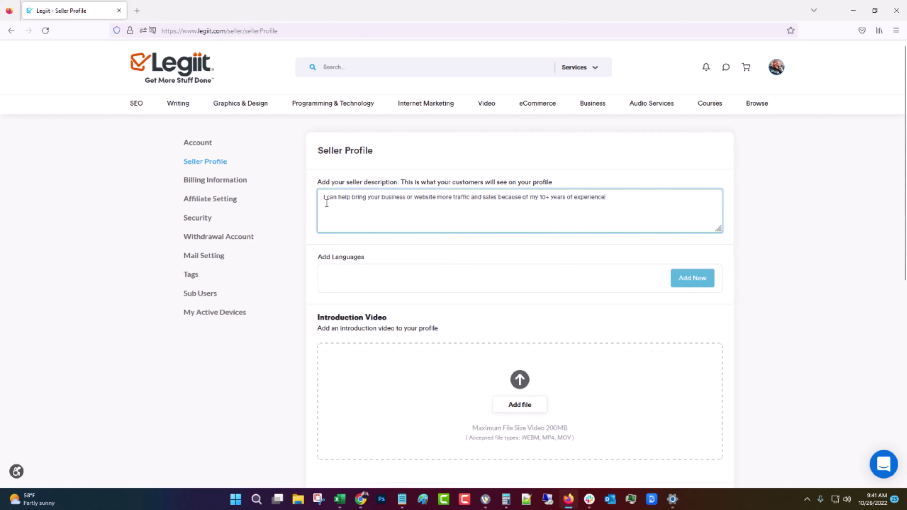
click(691, 279)
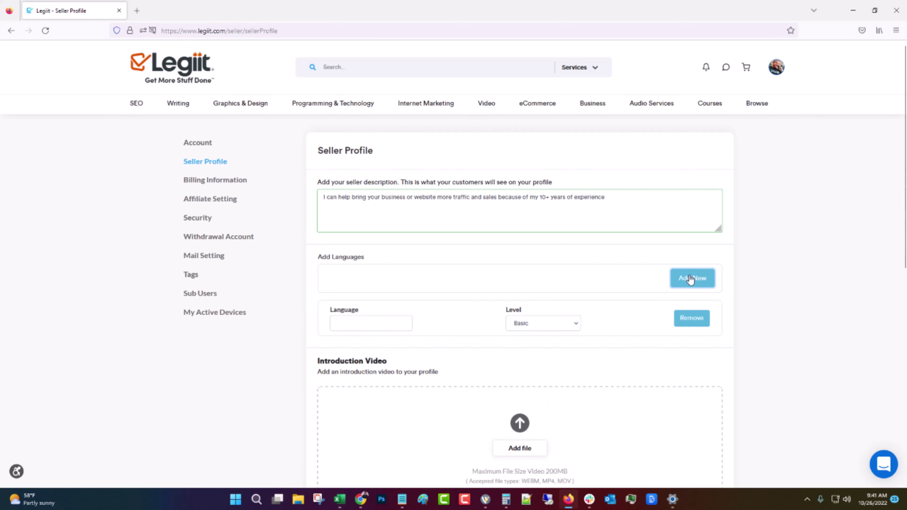
click(339, 323)
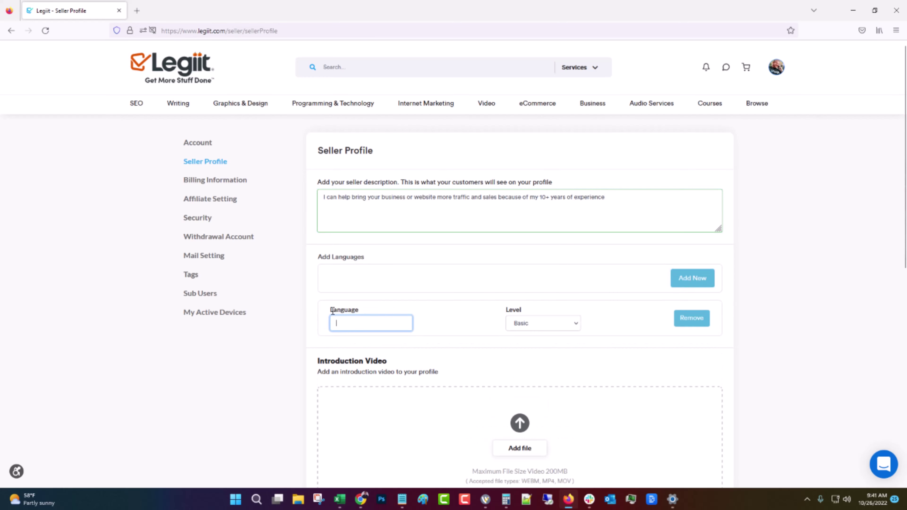
text(English)
- Set English proficiency to Native or Bilingual and update the seller profile
click(563, 323)
click(540, 373)
scroll(445, 316, down, 5)
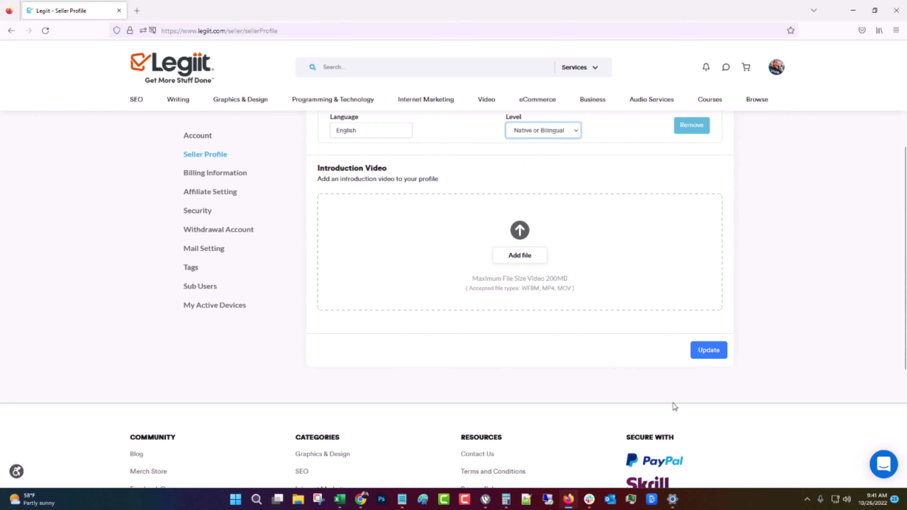
click(710, 348)
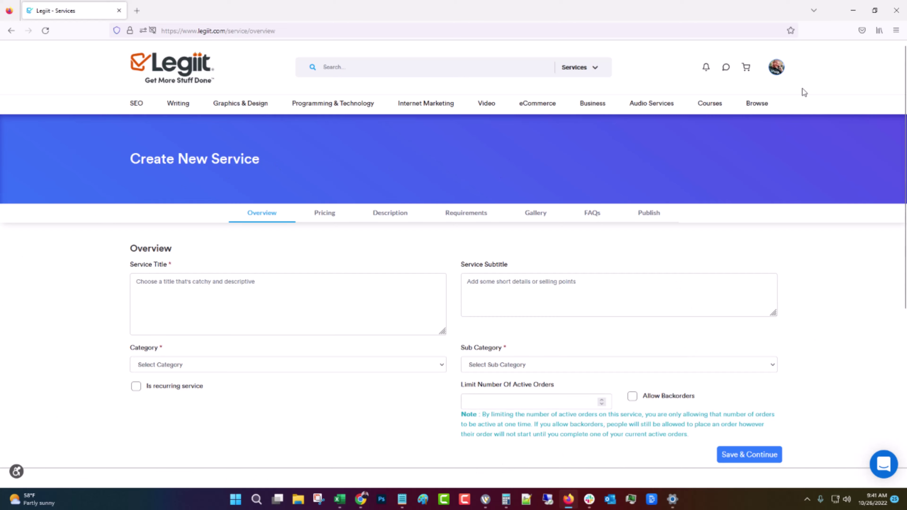
- Go to account Settings from the profile avatar's dropdown menu
click(780, 68)
click(712, 163)
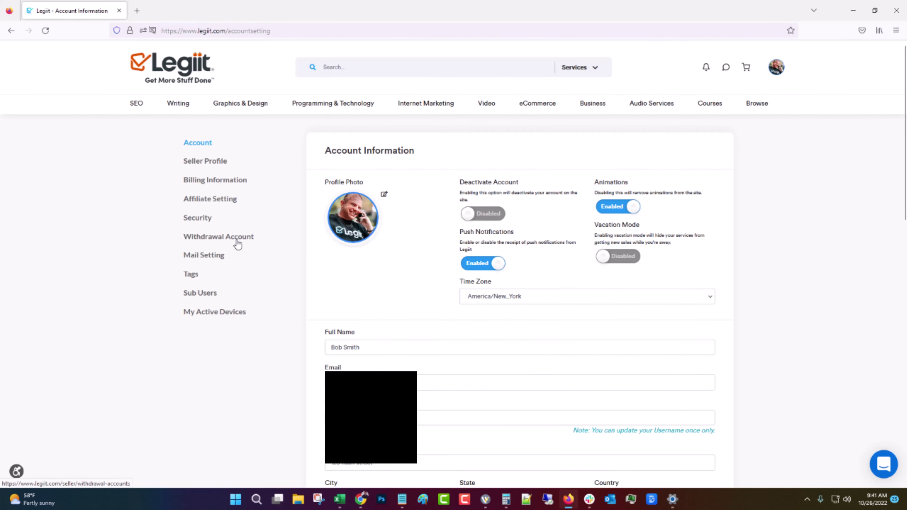
- Visit Billing Information, then move on to the Withdrawal Account settings page
click(226, 184)
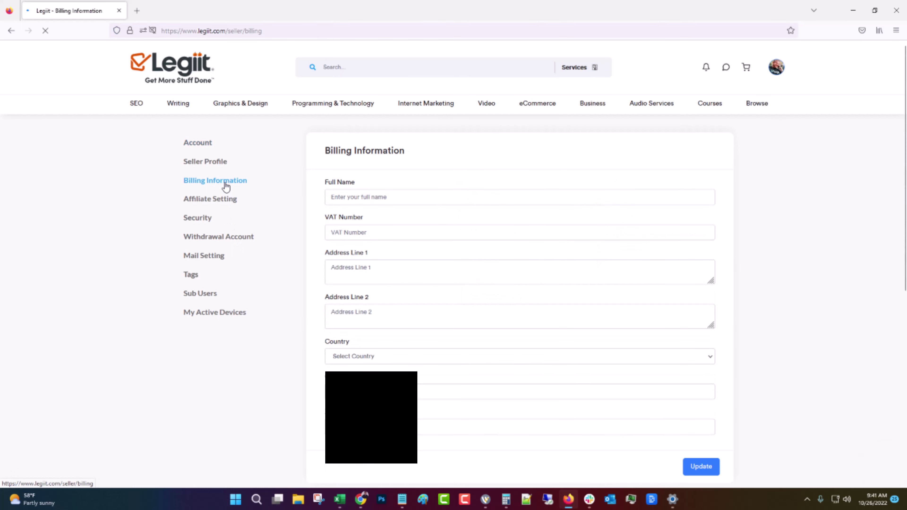
click(410, 196)
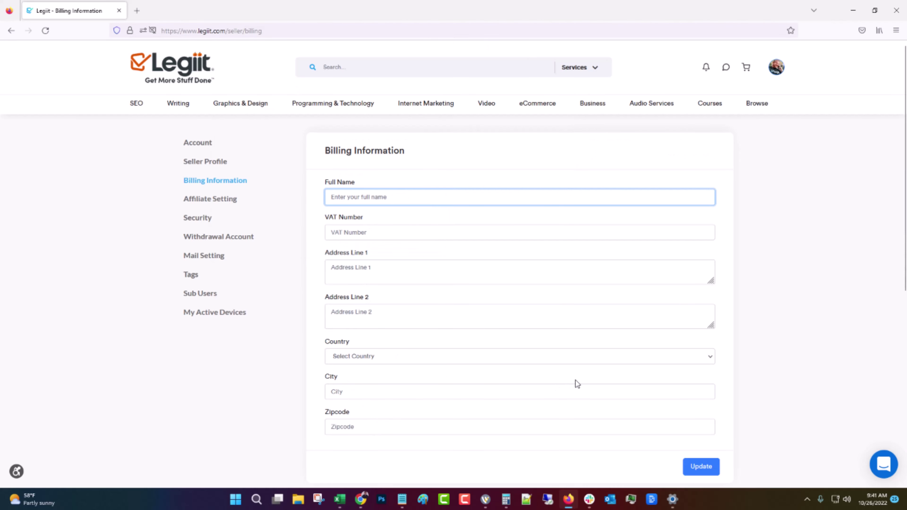
click(233, 237)
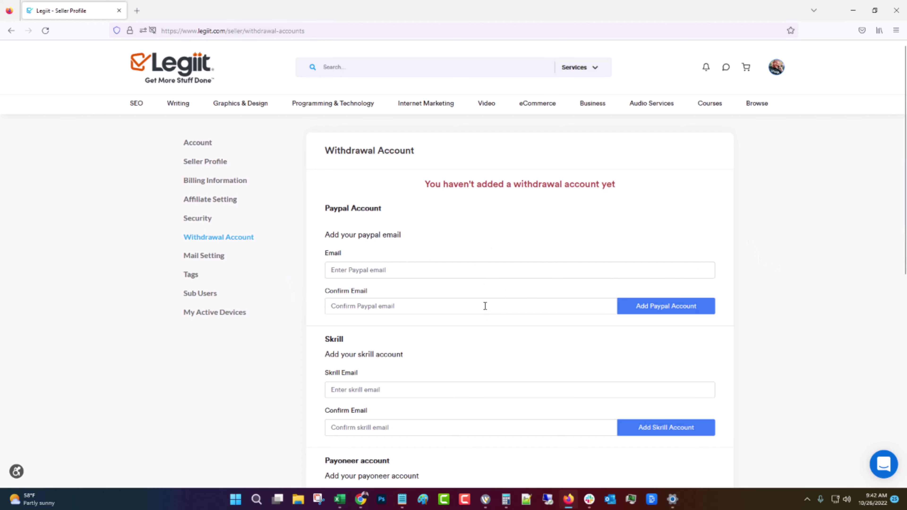
scroll(444, 289, down, 3)
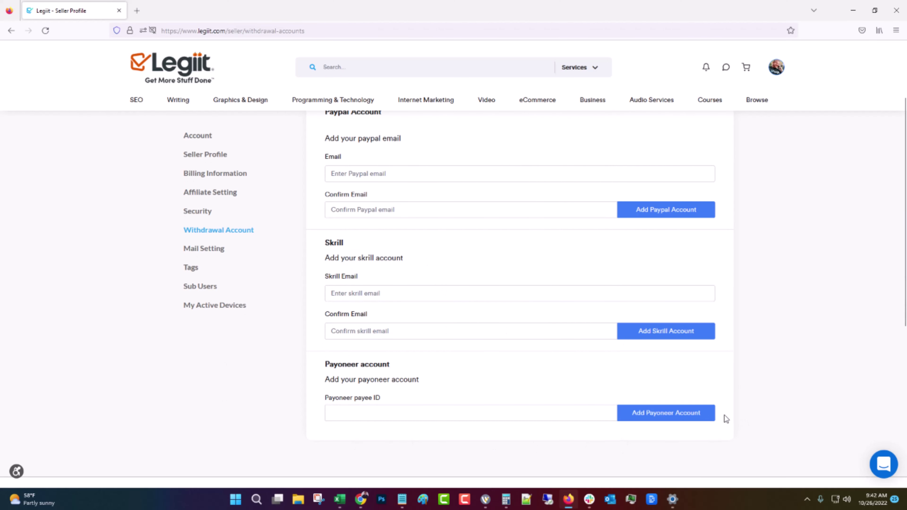
scroll(425, 382, up, 3)
scroll(425, 383, down, 2)
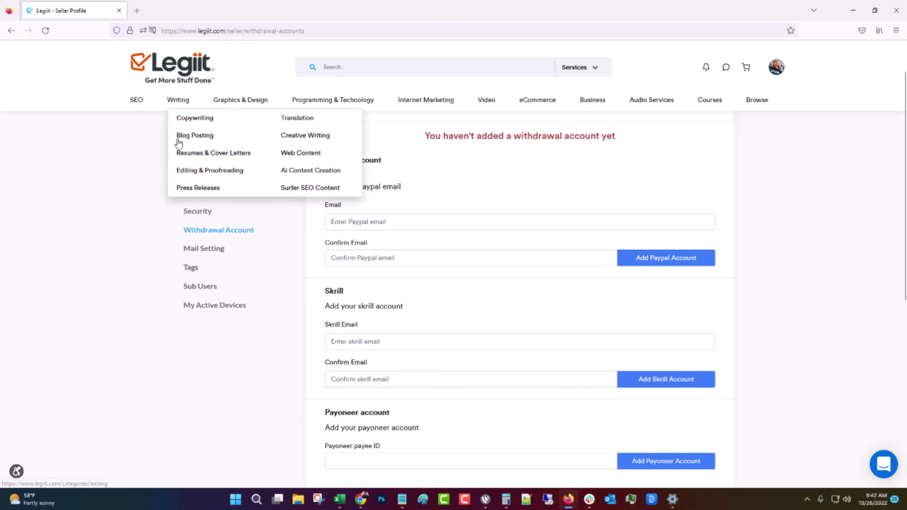
mouse_move(739, 102)
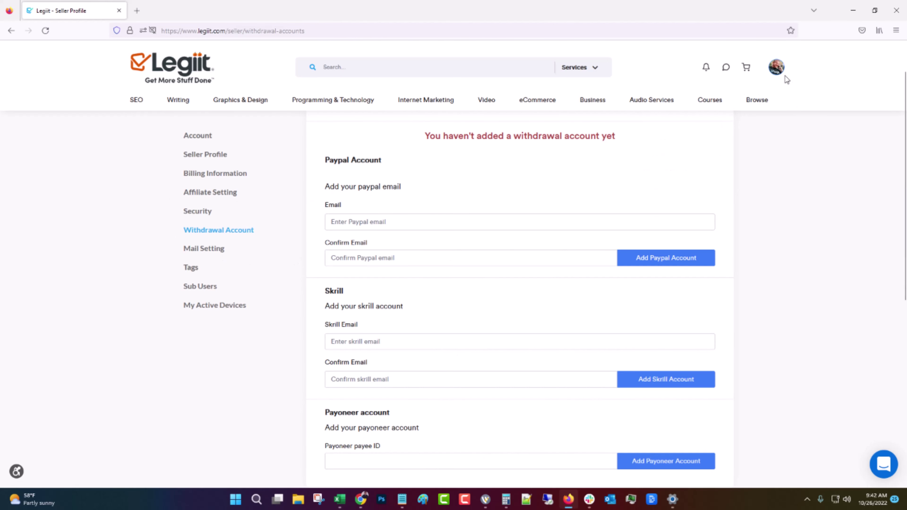
mouse_move(783, 74)
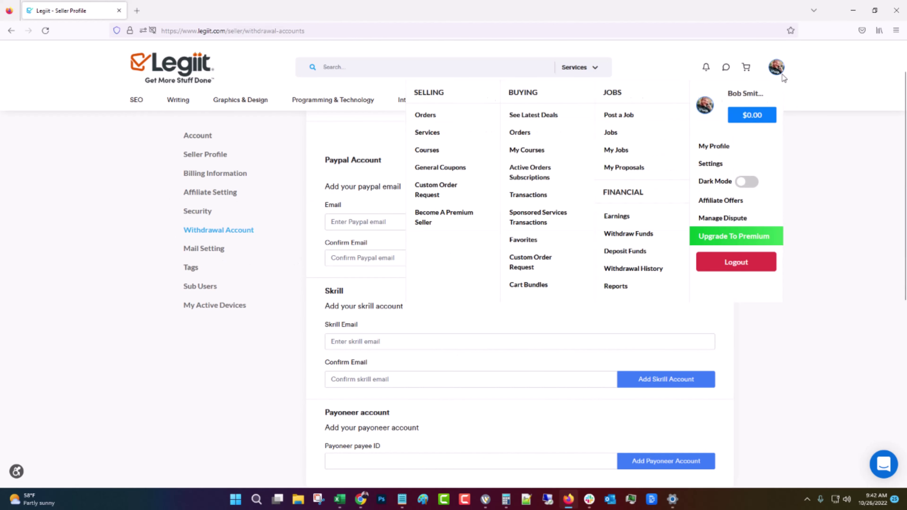
- Go to the Services list under Selling and start a new service
click(433, 133)
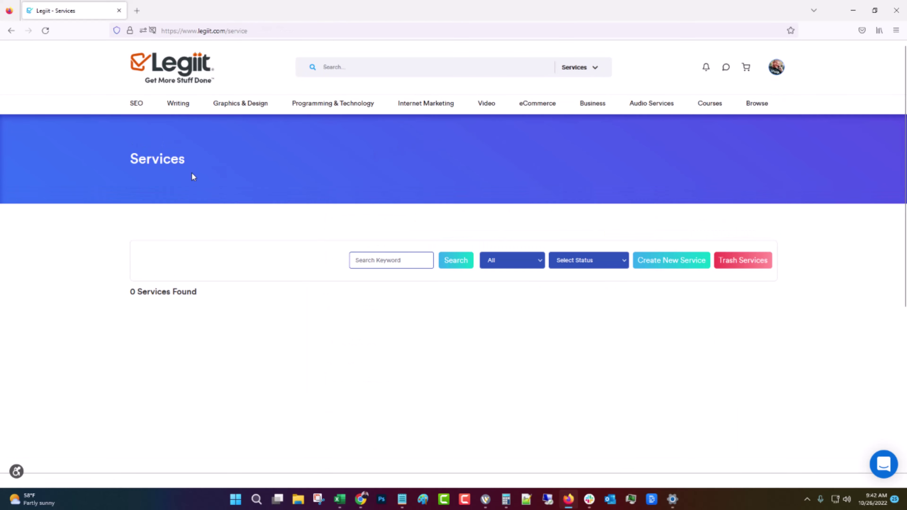
click(684, 262)
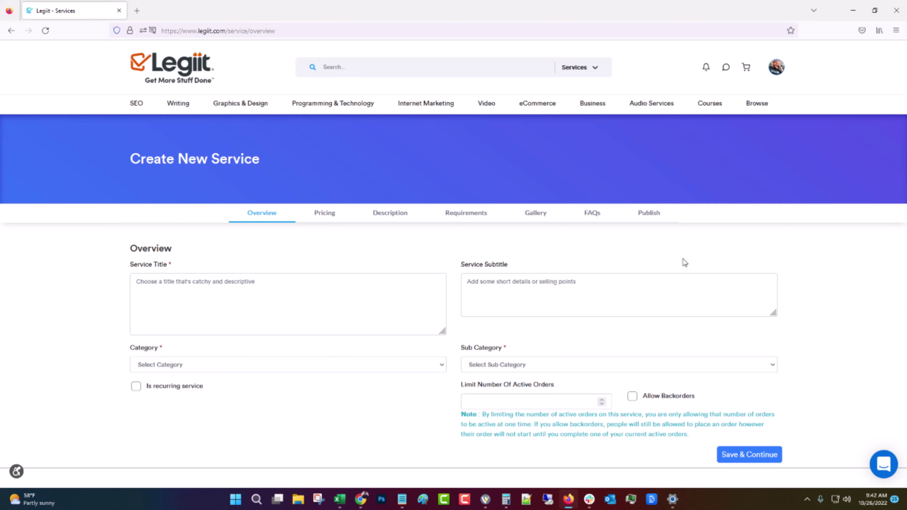
- Title the service 'Get More Traffic To Your Website' and subtitle it '…Through Organic Marketing'
click(352, 311)
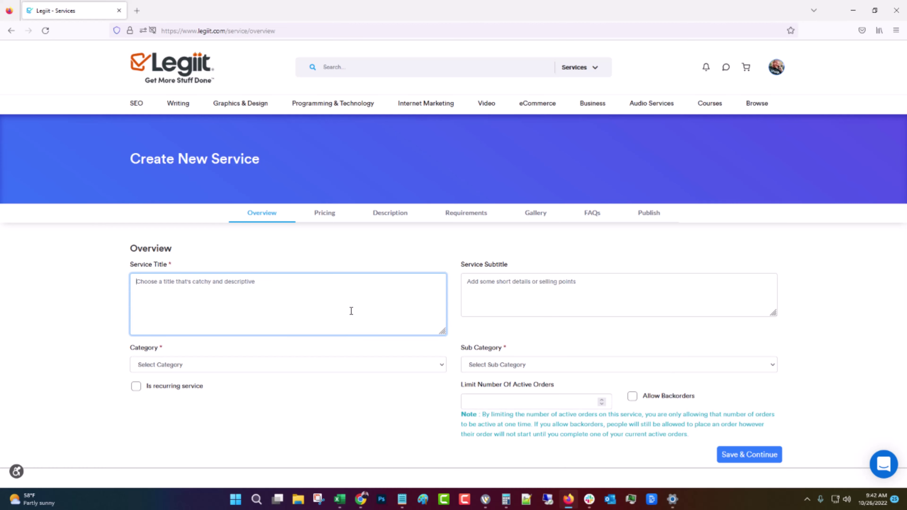
text(Get Mo)
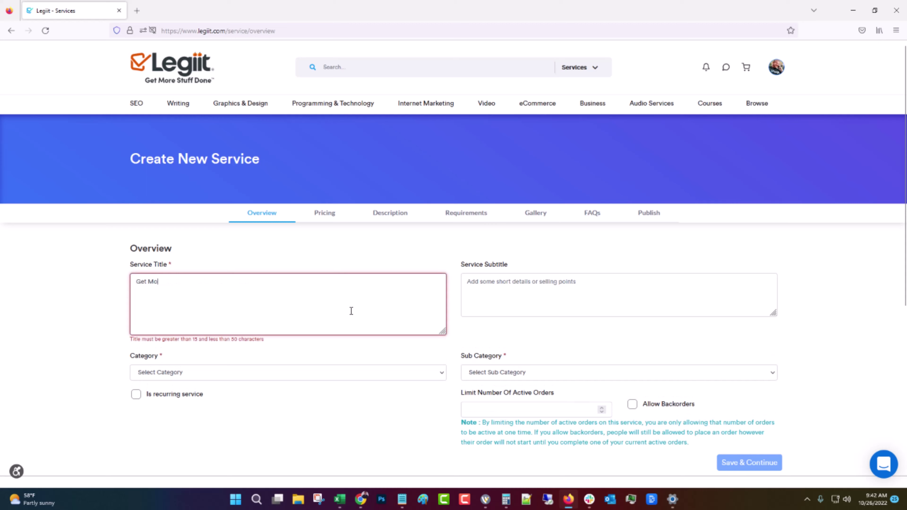
text(re Traffic )
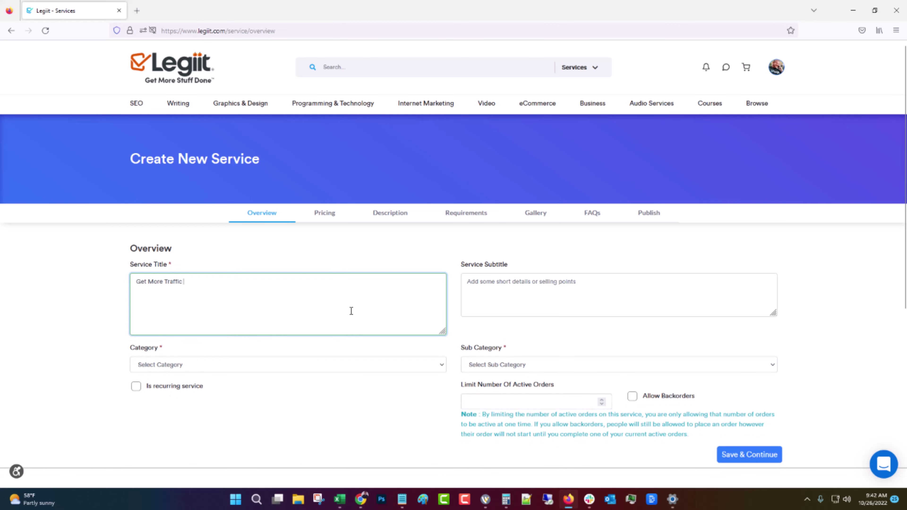
text(To Your Website)
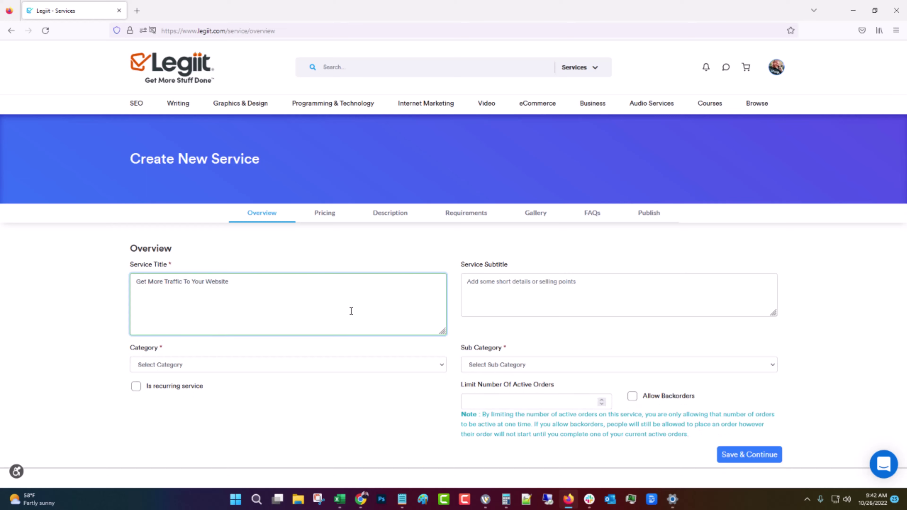
key(ctrl+a)
key(ctrl+c)
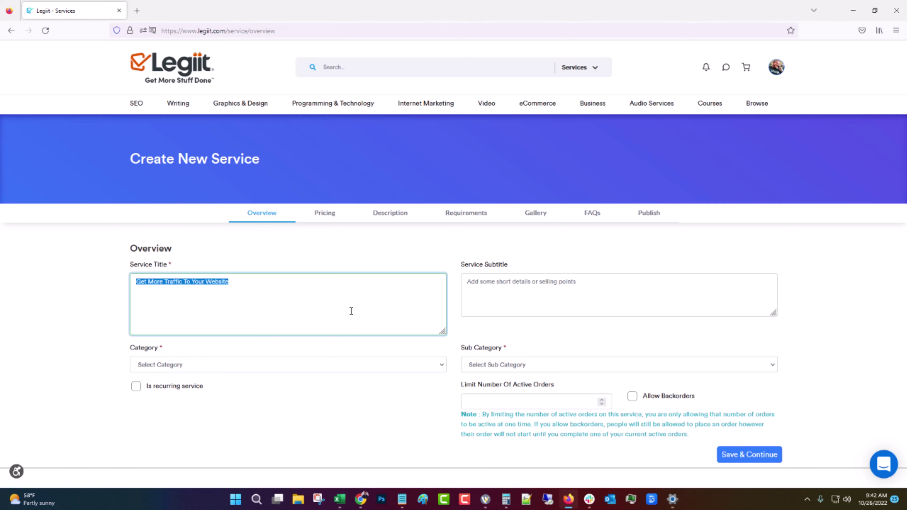
click(542, 284)
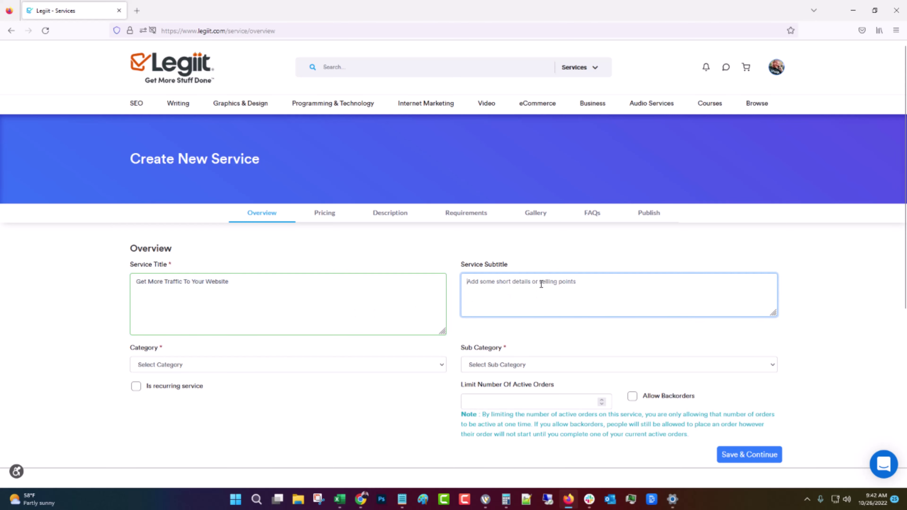
key(ctrl+v)
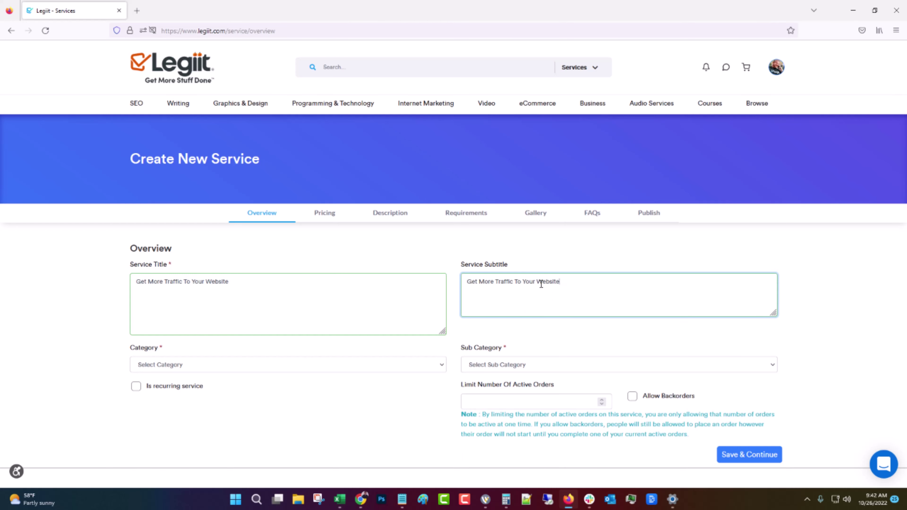
text(Through Organic Marketing)
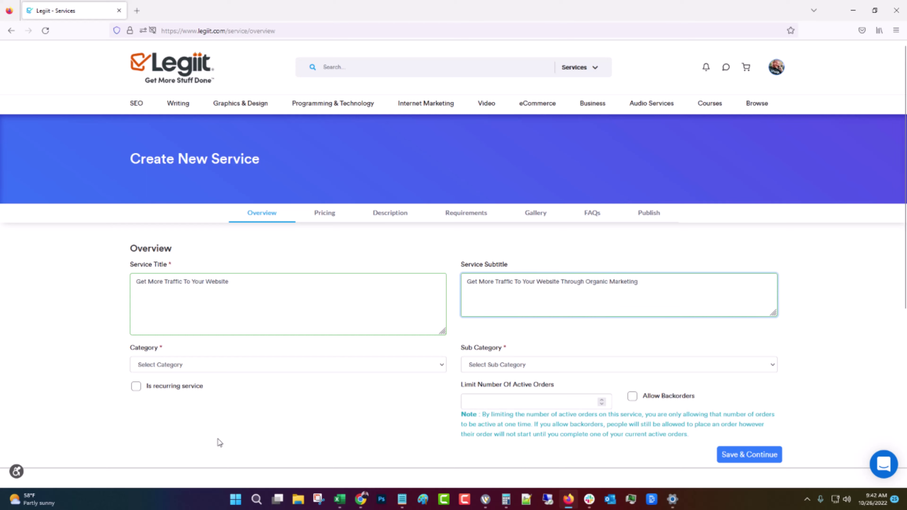
- Set the category to Internet Marketing and the sub category to Social Media Management
click(204, 366)
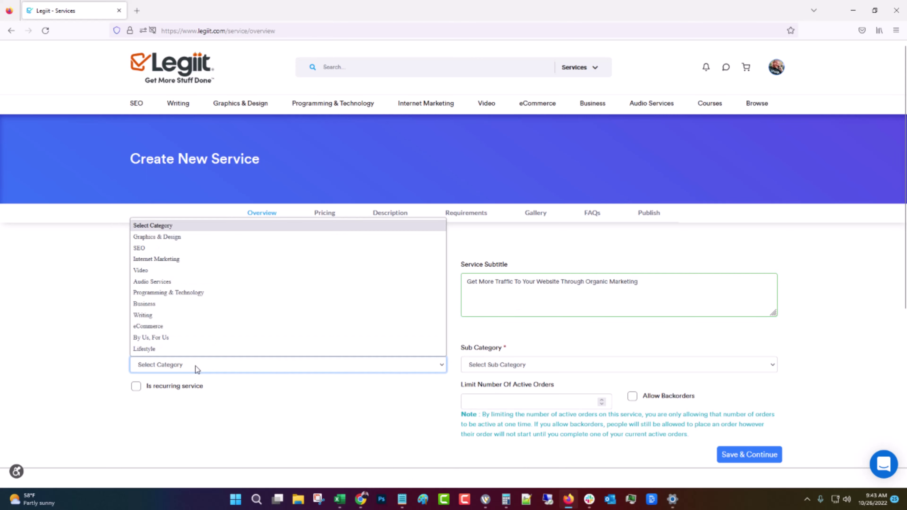
click(188, 262)
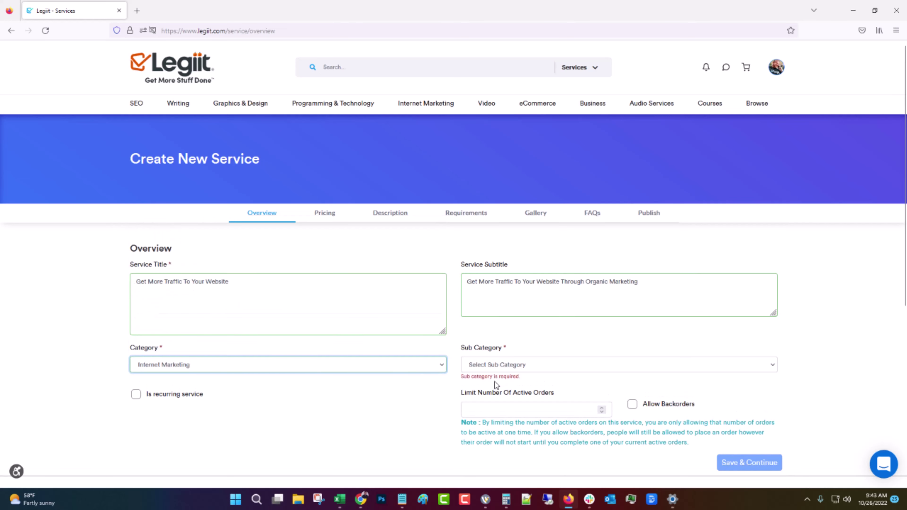
click(500, 367)
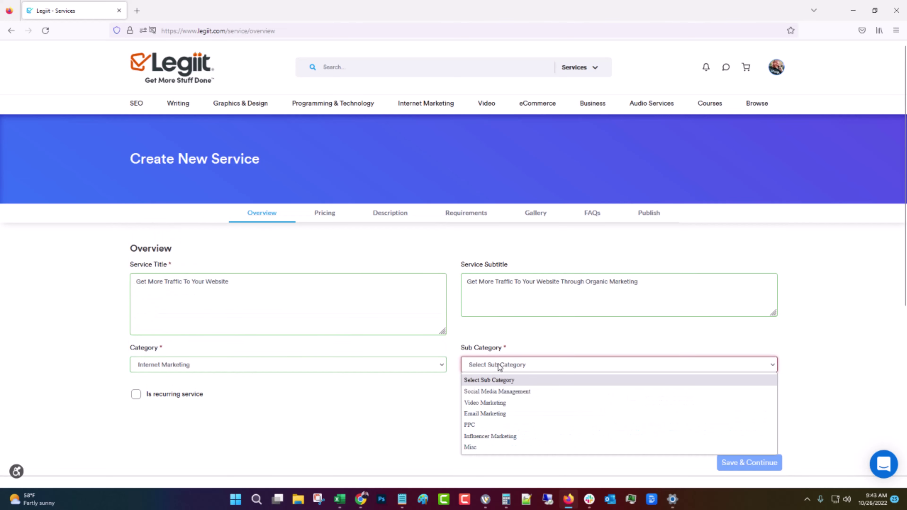
click(501, 393)
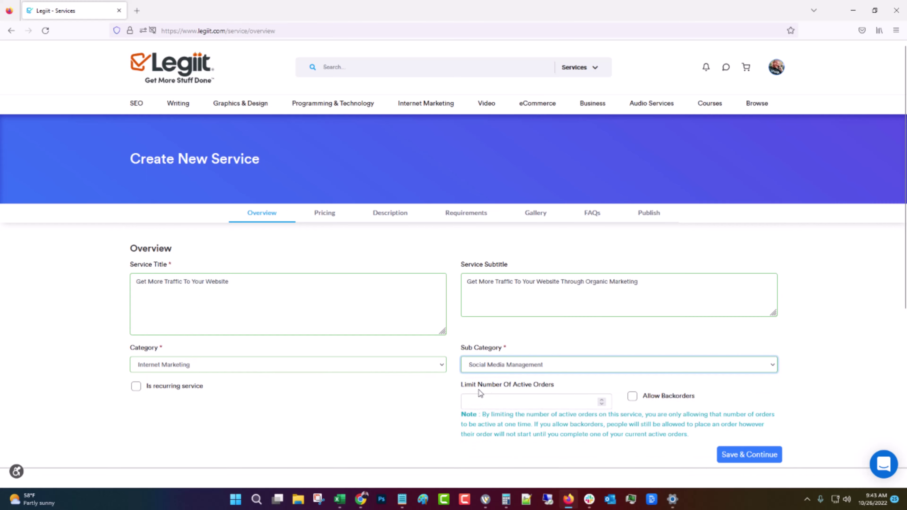
- Make it a recurring service with renewals limited to every 30 days
click(136, 386)
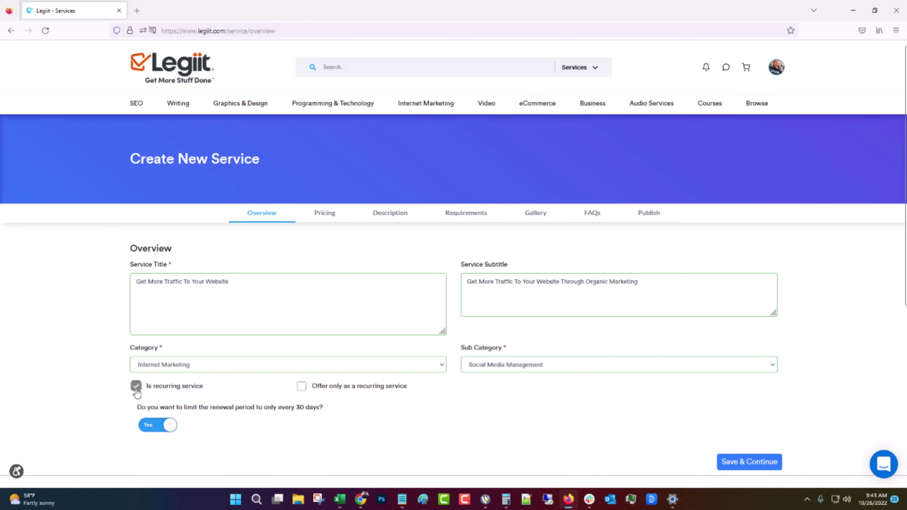
scroll(214, 416, down, 3)
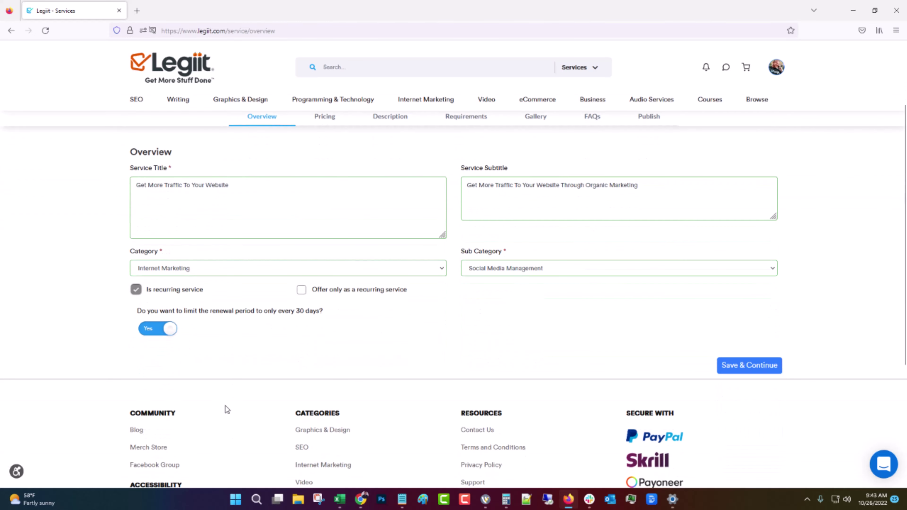
click(175, 332)
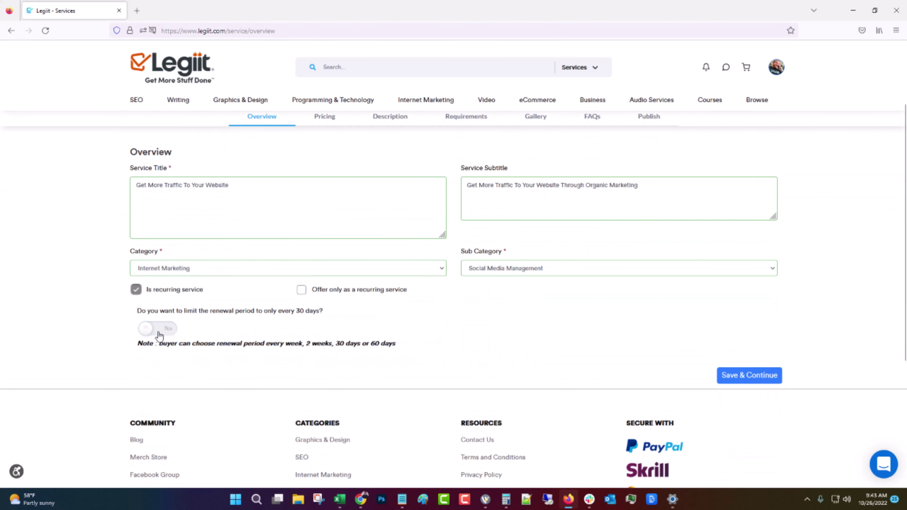
click(143, 333)
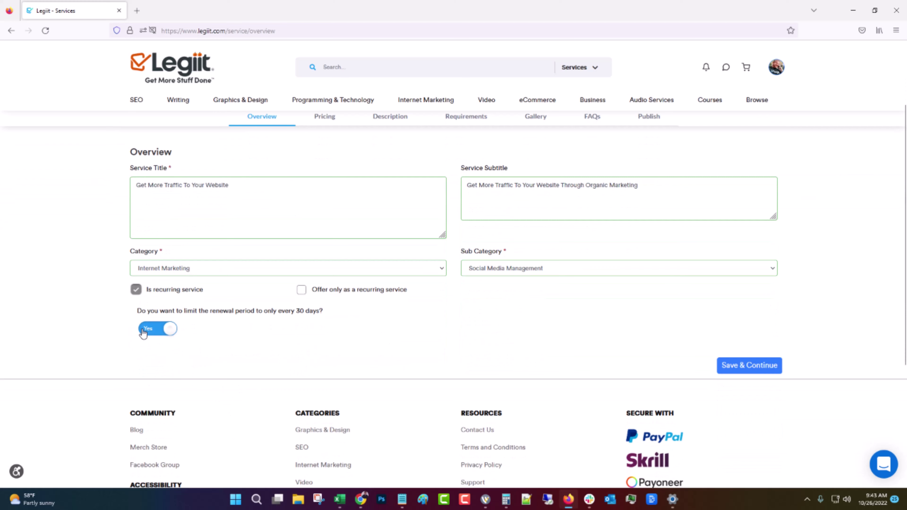
scroll(715, 411, up, 1)
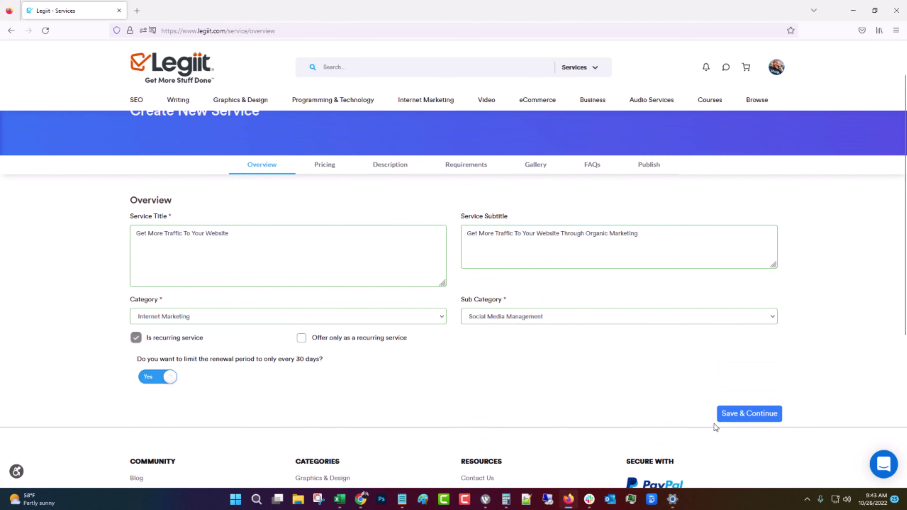
- Keep one Basic package named 'Organic Social Media Marketing', with matching details and 30 delivery days
click(737, 414)
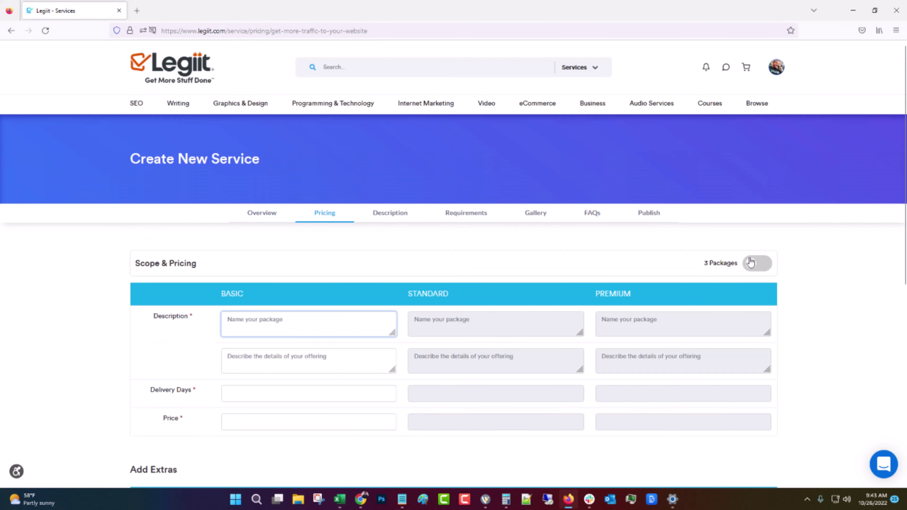
click(753, 267)
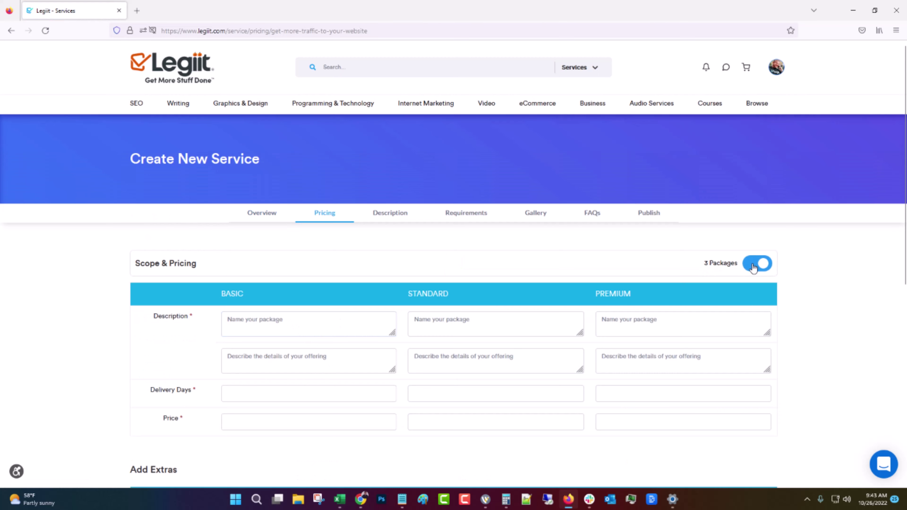
click(754, 266)
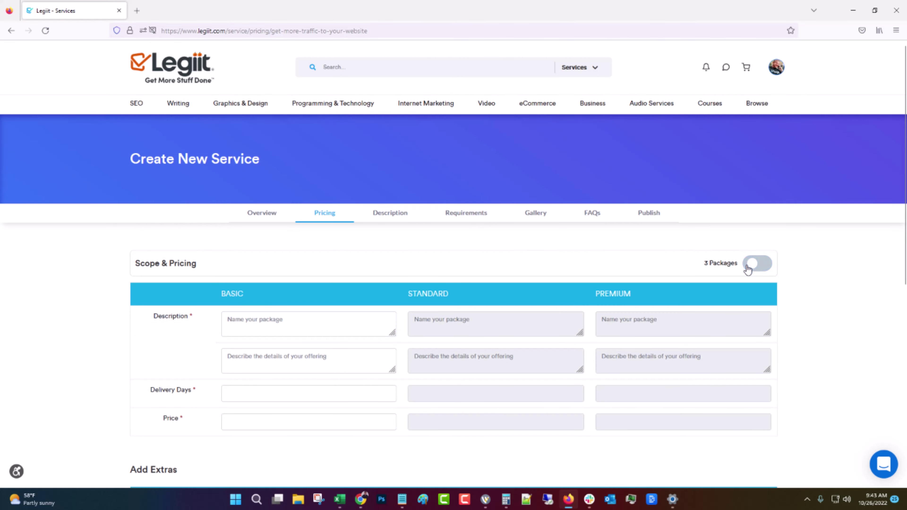
click(264, 317)
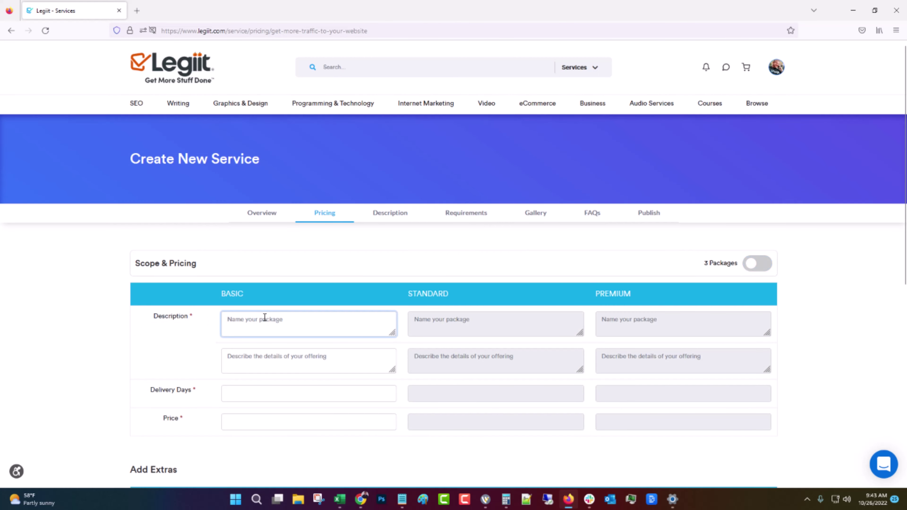
text(Organic)
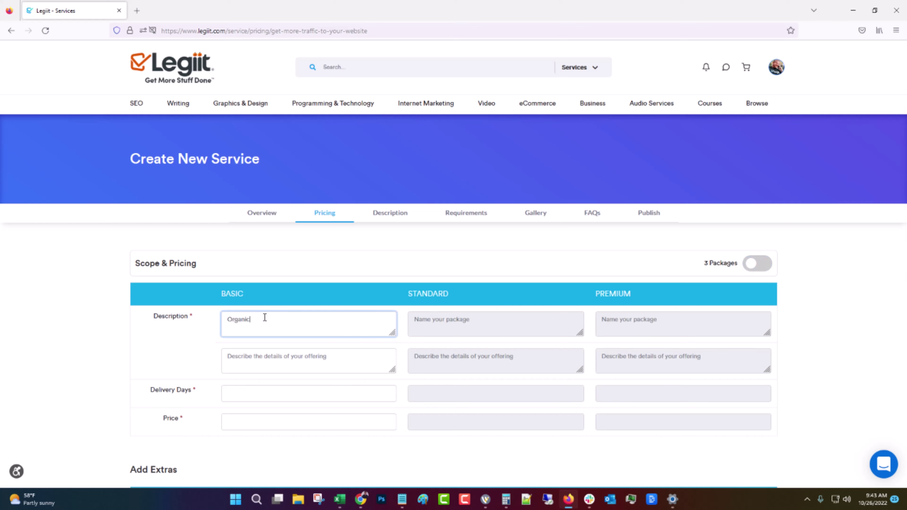
text( Social Media Marketing)
triple_click(265, 317)
key(ctrl+c)
click(250, 358)
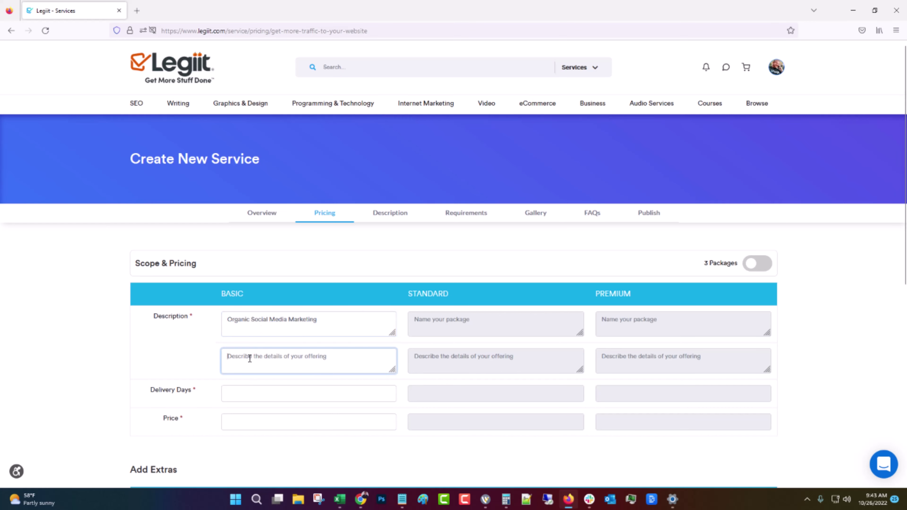
key(ctrl+v)
click(237, 396)
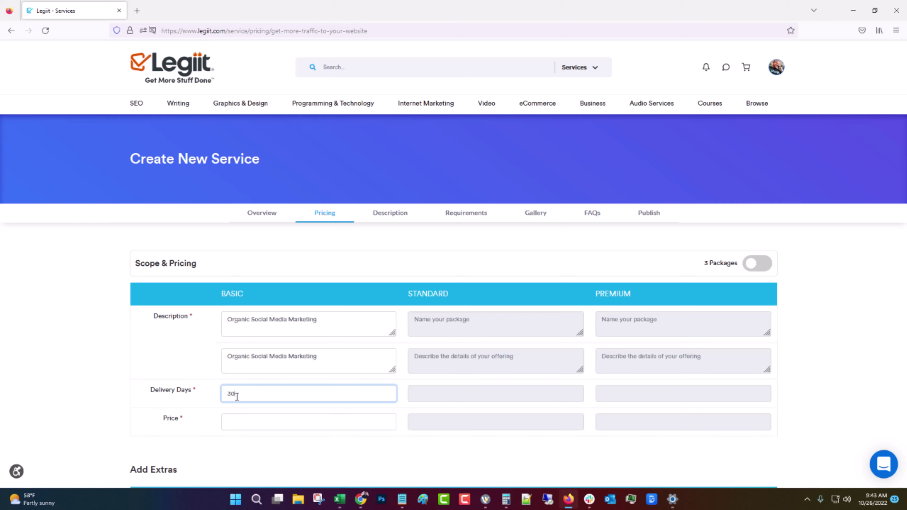
click(244, 420)
- Price the Basic package at 200 and title a new extra 'Add Pinterest Management'
text(200)
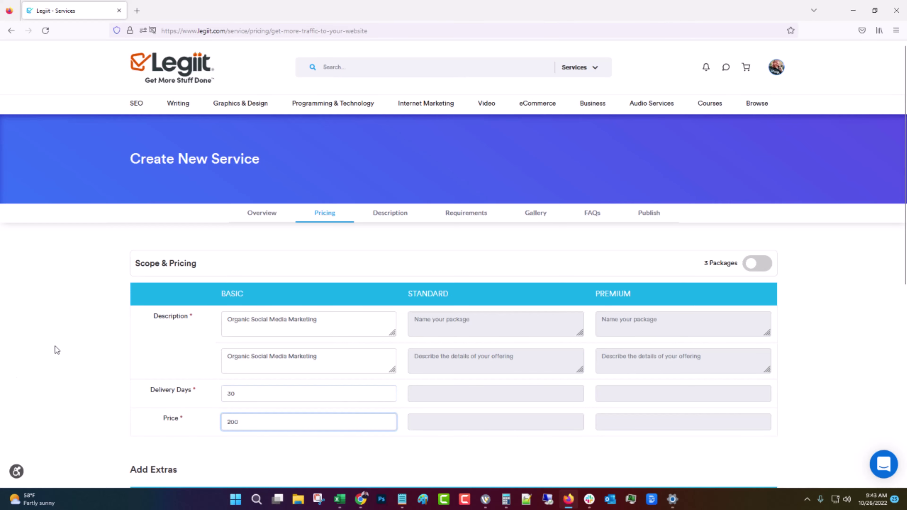
scroll(104, 365, down, 5)
click(747, 306)
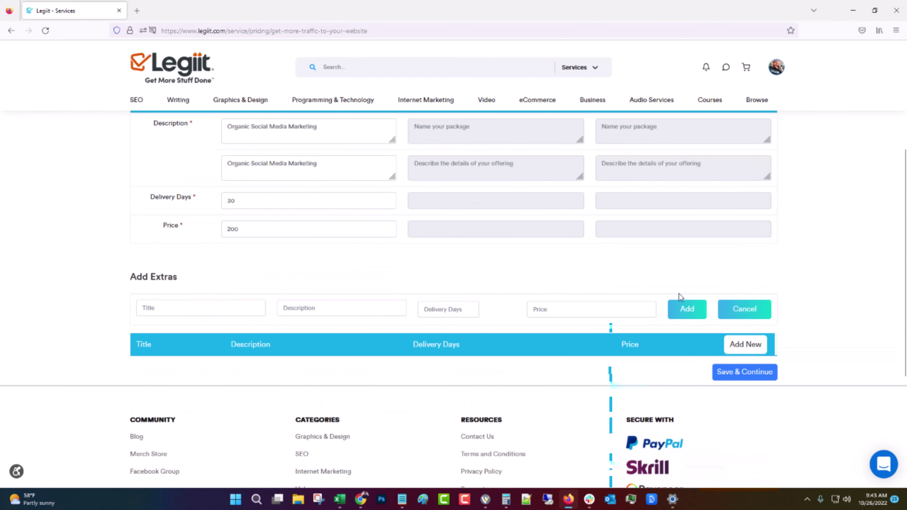
click(205, 306)
text(Add Pinterest Management)
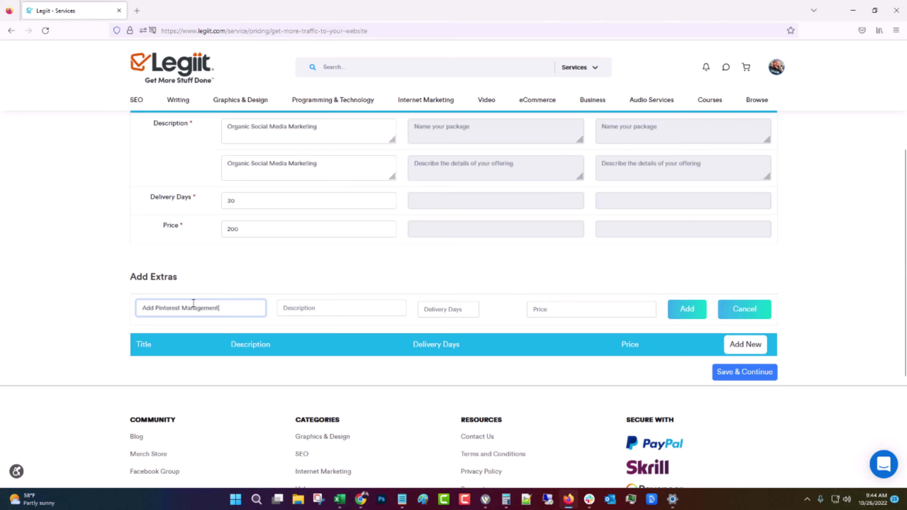
- Give the extra the same description, 30 delivery days and price 50, and add it
key(ctrl+a)
key(ctrl+c)
click(336, 309)
key(ctrl+v)
click(461, 308)
text(3)
click(552, 306)
text(50)
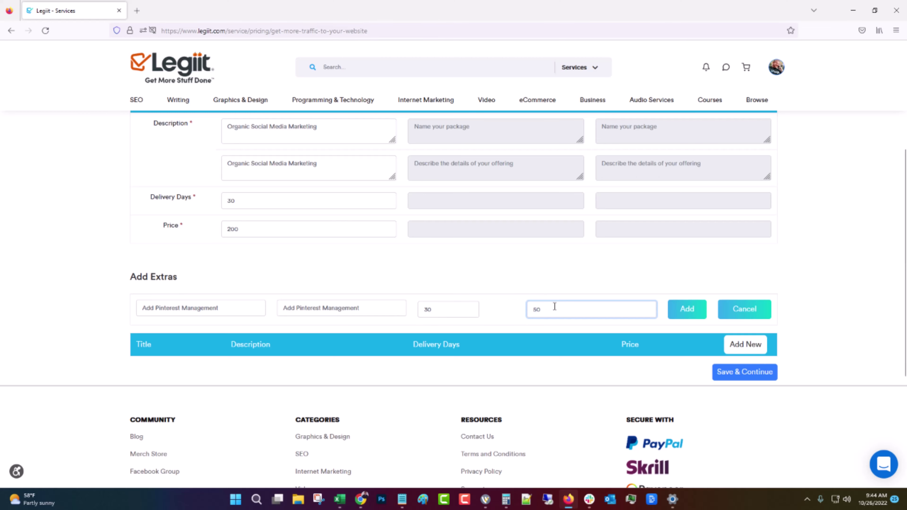
click(685, 314)
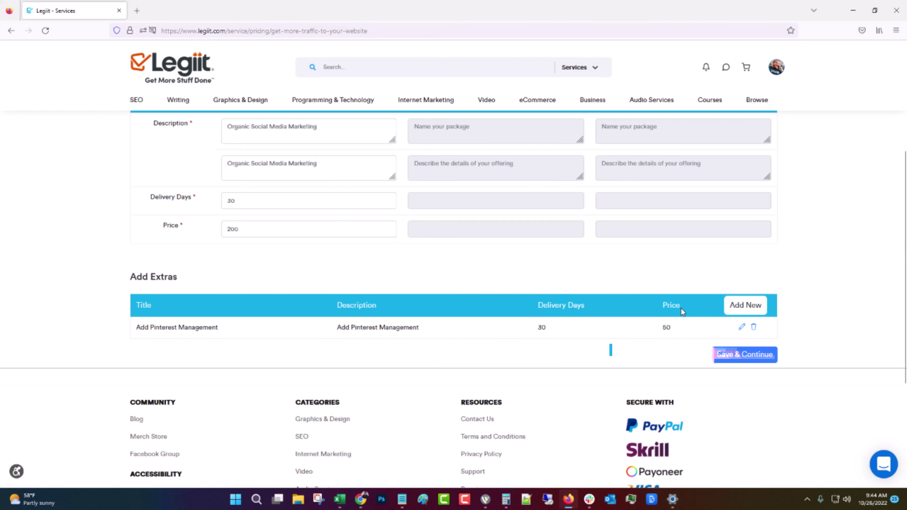
- Save pricing and add tags Grow Website Traffic, Social Media Management and Social Media Marketing
click(737, 354)
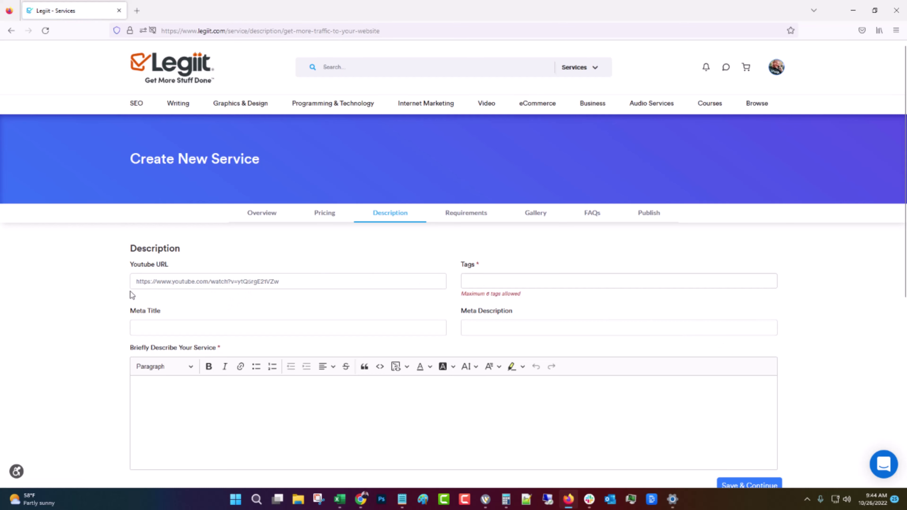
click(547, 286)
text(Guest post)
key(BackSpace)
key(BackSpace)
key(BackSpace)
key(BackSpace)
key(BackSpace)
key(BackSpace)
key(BackSpace)
key(BackSpace)
key(BackSpace)
text(row )
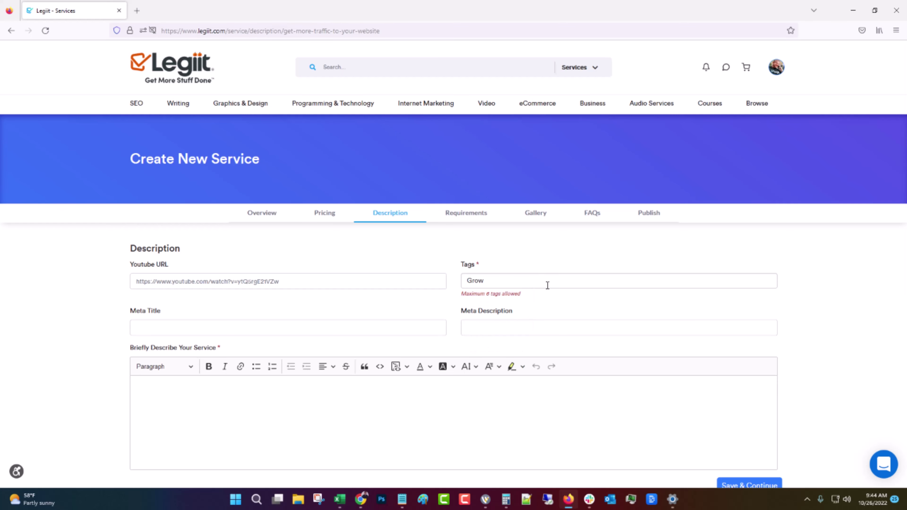
text(Website Traffic)
key(Return)
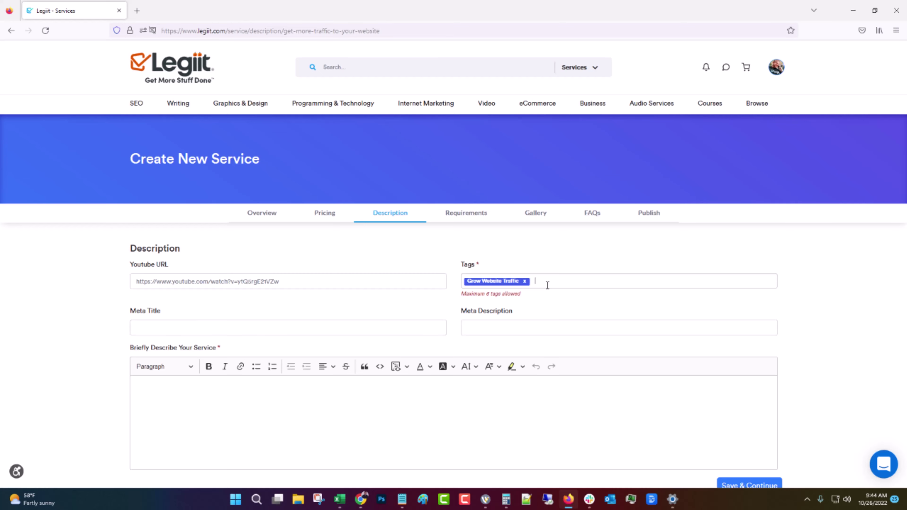
text(Social Media Management)
key(Return)
text(Social)
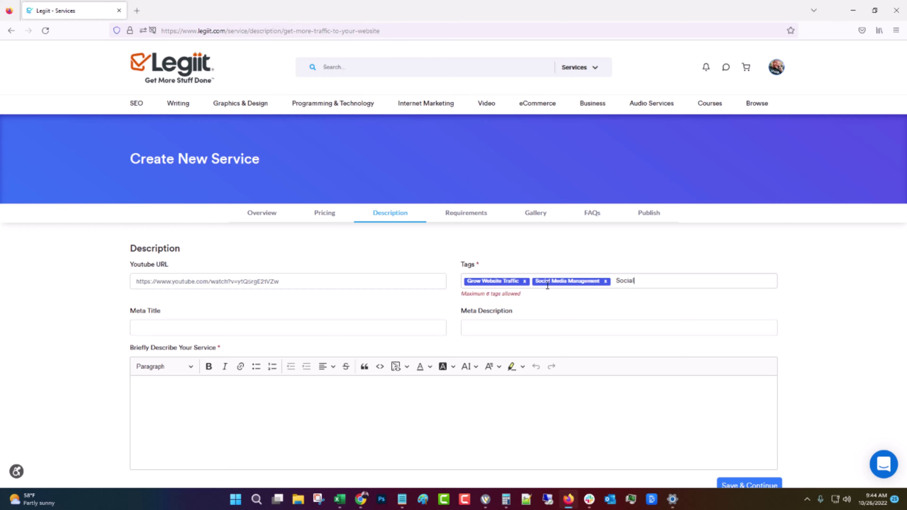
text( Media Marketing)
key(Return)
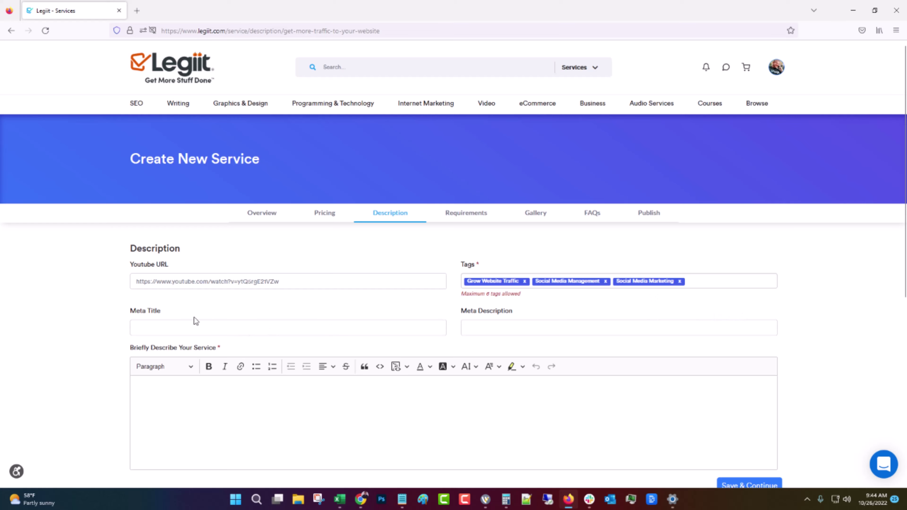
- Copy the service title from the Overview page and paste it as the meta title
text(So)
click(187, 328)
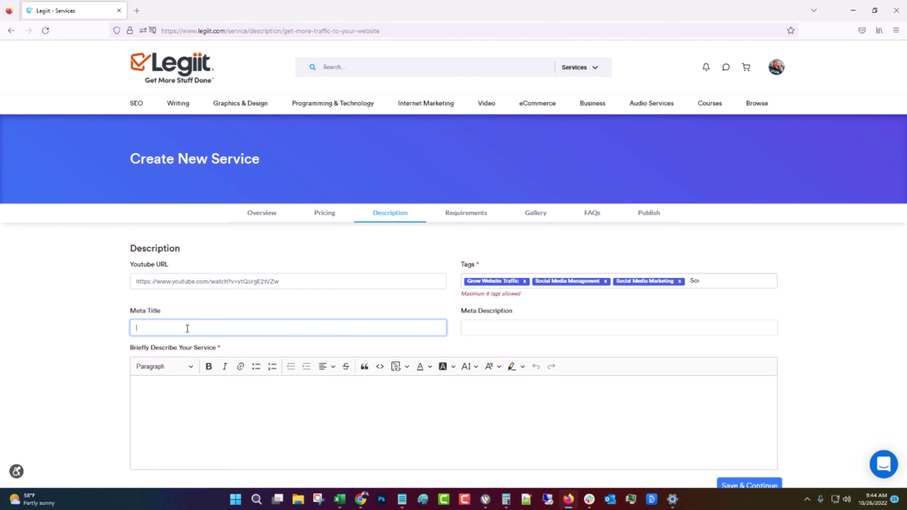
middle_click(261, 213)
click(176, 8)
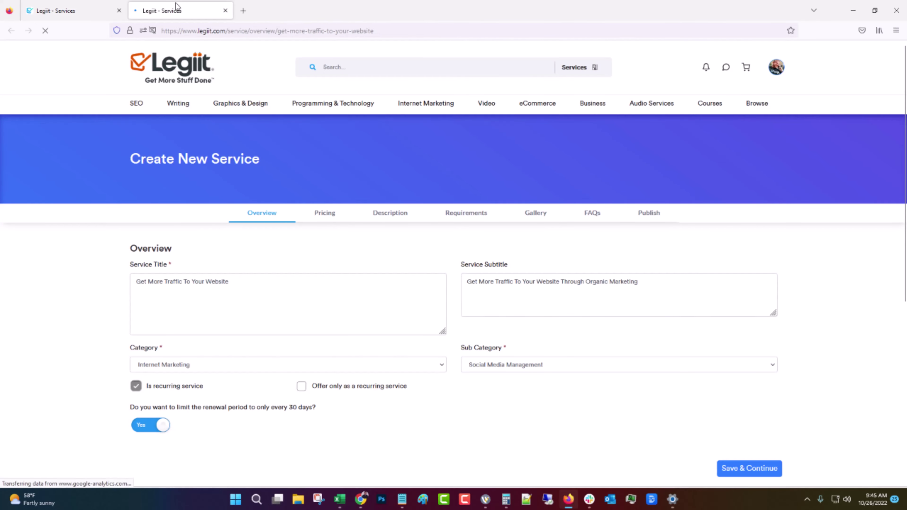
triple_click(183, 286)
right_click(184, 290)
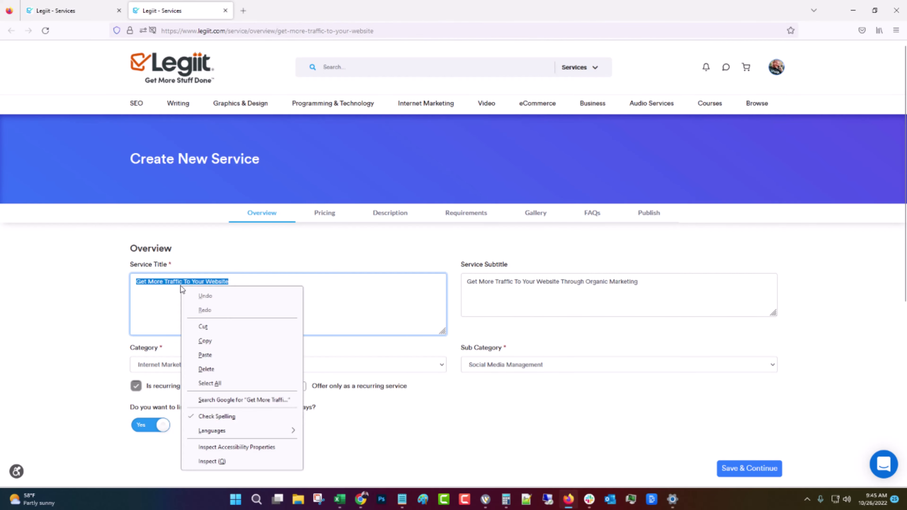
click(205, 341)
click(55, 11)
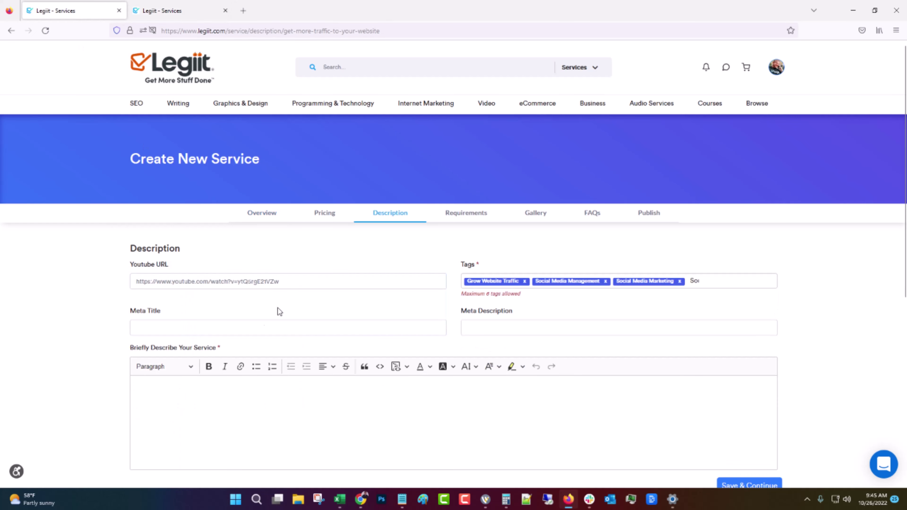
right_click(208, 332)
click(225, 404)
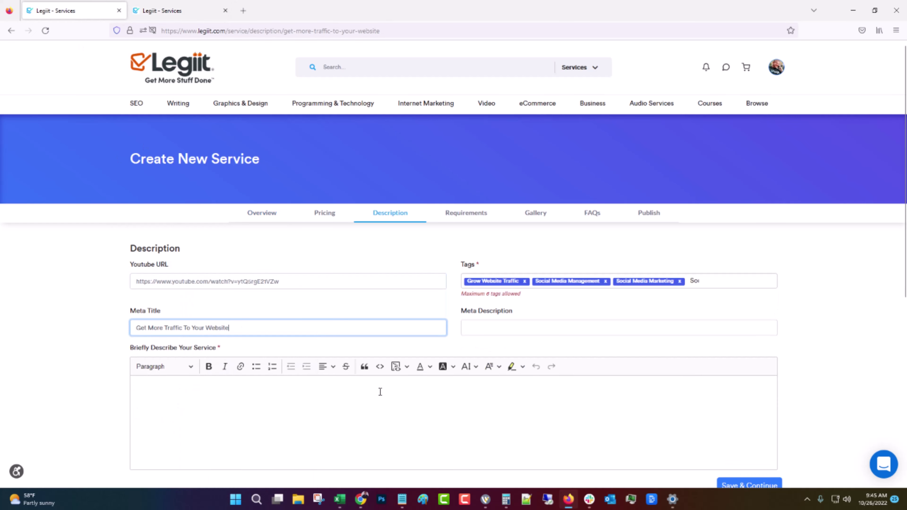
- Set the meta description to the title plus ': Use social media to get more traffic…make more sales'
click(498, 333)
key(ctrl+v)
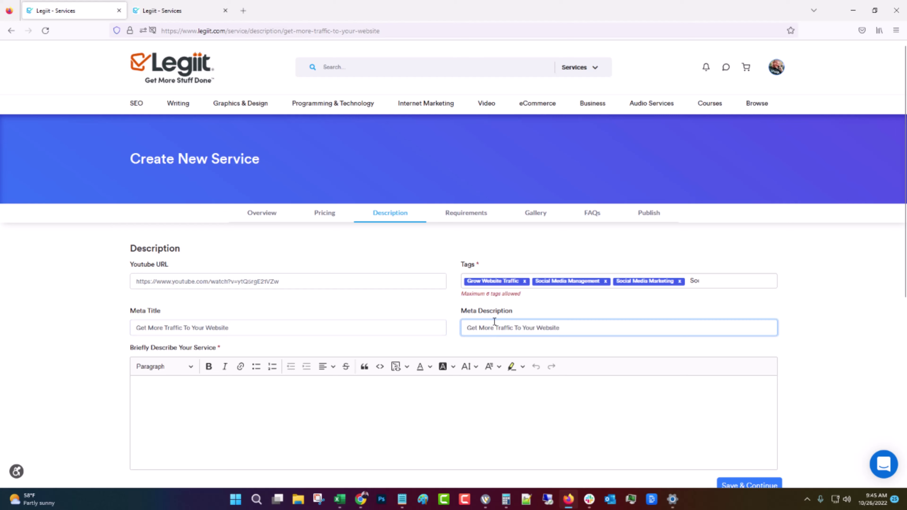
text(: Use social medi)
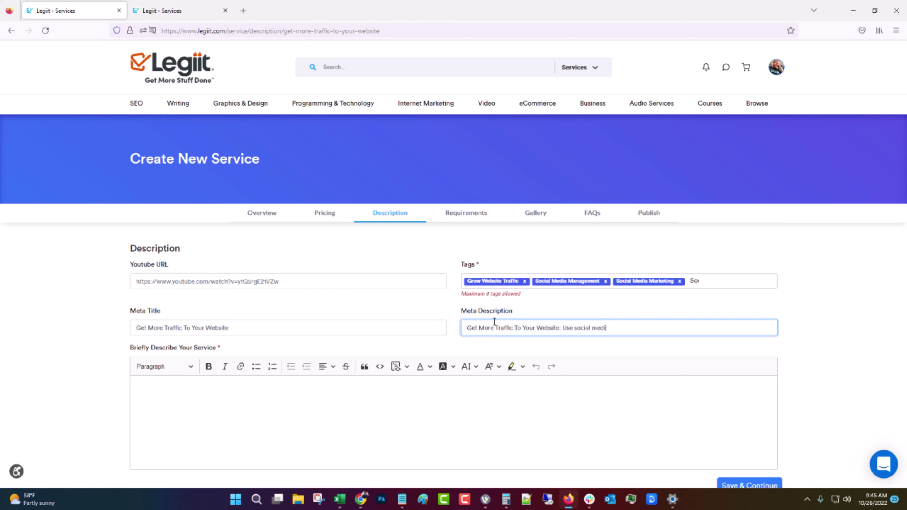
text(a to get more traffic to your website and make more sales)
drag(242, 329, 117, 334)
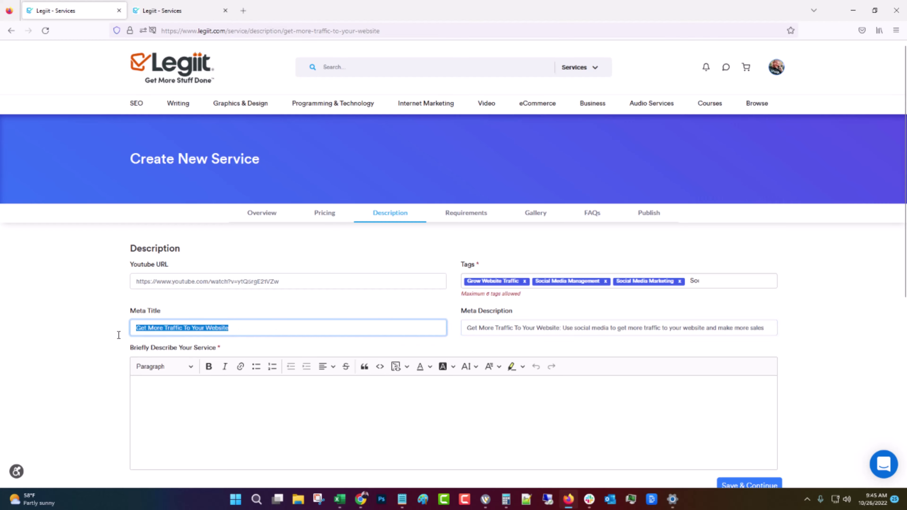
- Paste 'Get More Traffic To Your Website' into the description and make it Heading 1
scroll(196, 346, down, 4)
click(187, 293)
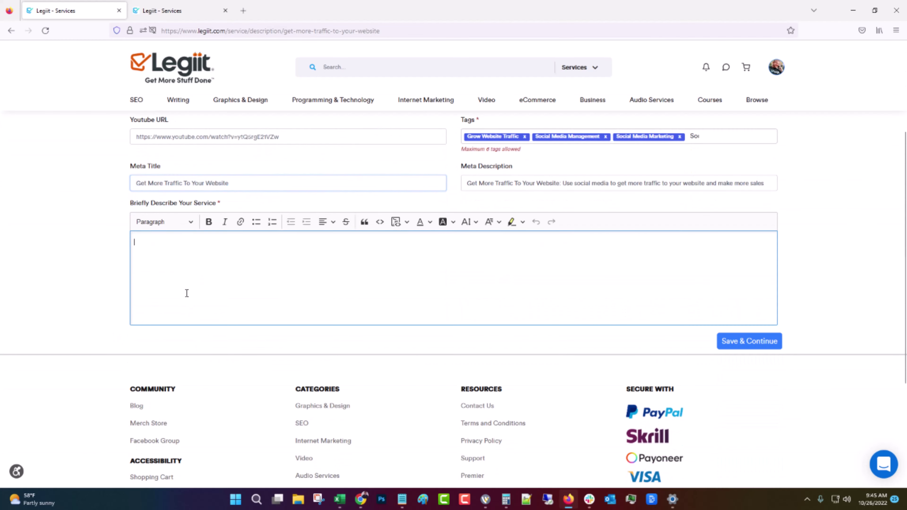
key(ctrl+v)
drag(241, 242, 59, 239)
click(157, 221)
click(165, 259)
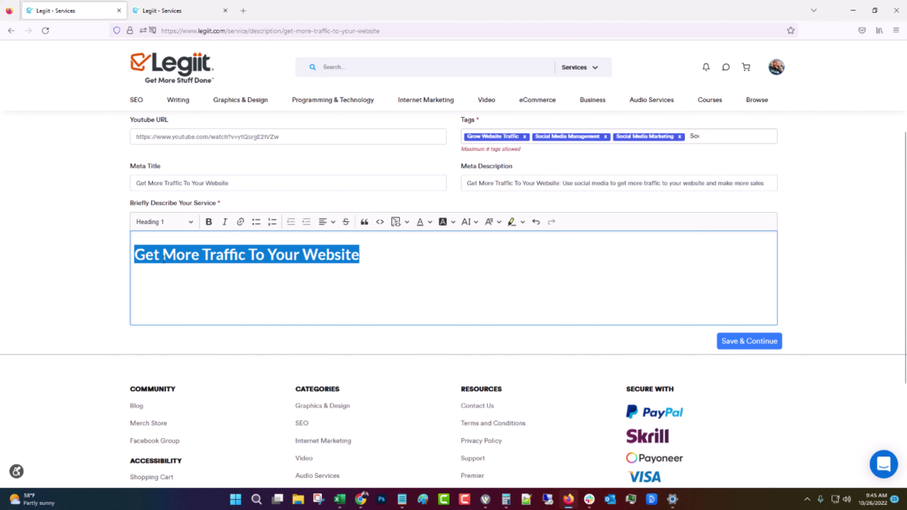
click(386, 248)
- Write two paragraphs below about creating a Legiit service page, correcting 'promptly'
key(Return)
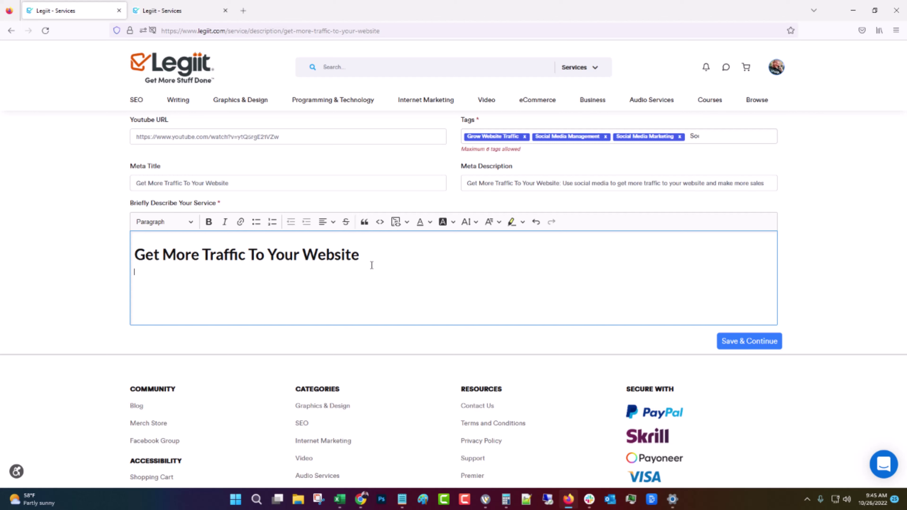
mouse_move(710, 102)
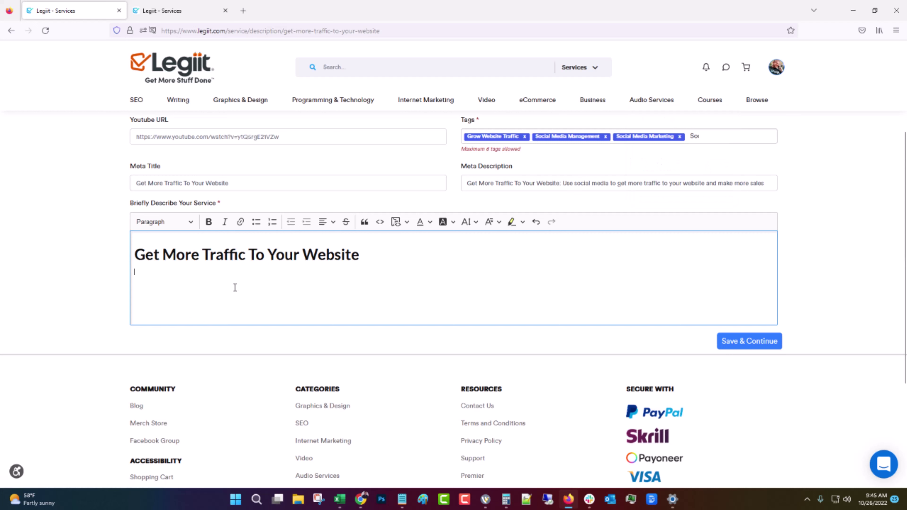
text(This is a de)
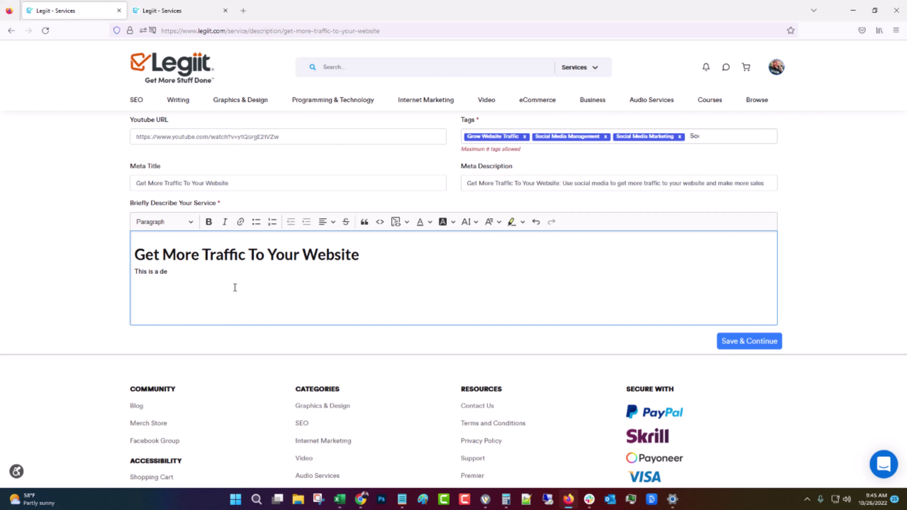
text(monstration of creating an effective ser)
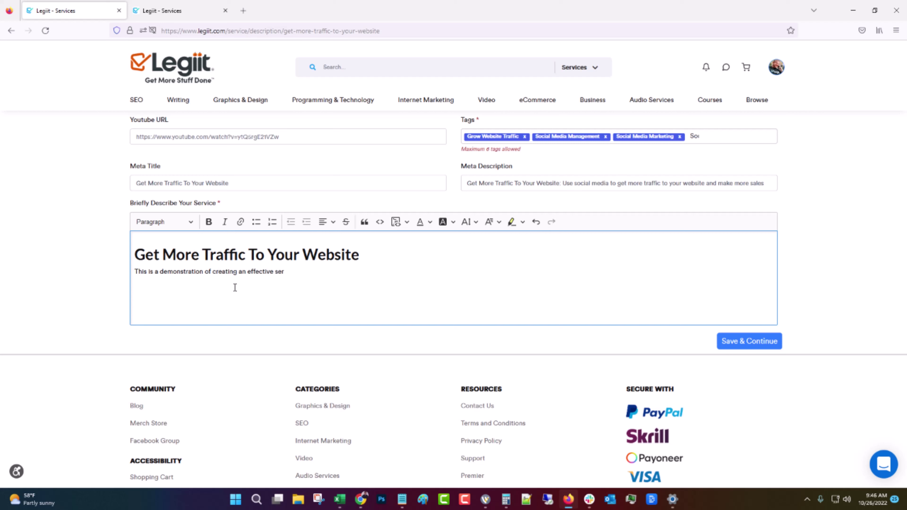
text(vice page on Legi)
text(it. )
text(For the people in)
text( support please ap)
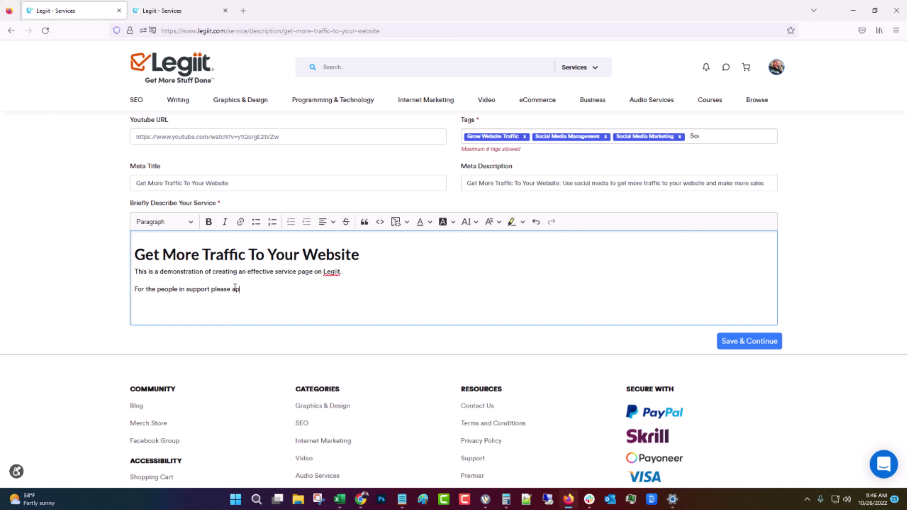
text(prove this promtply)
right_click(283, 290)
click(321, 75)
text(so we can help everyone)
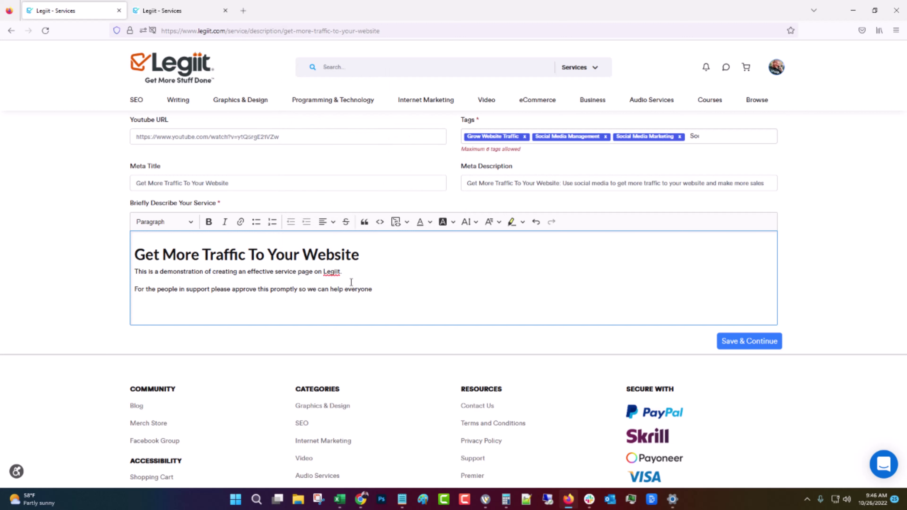
text( get started setting up their first ser)
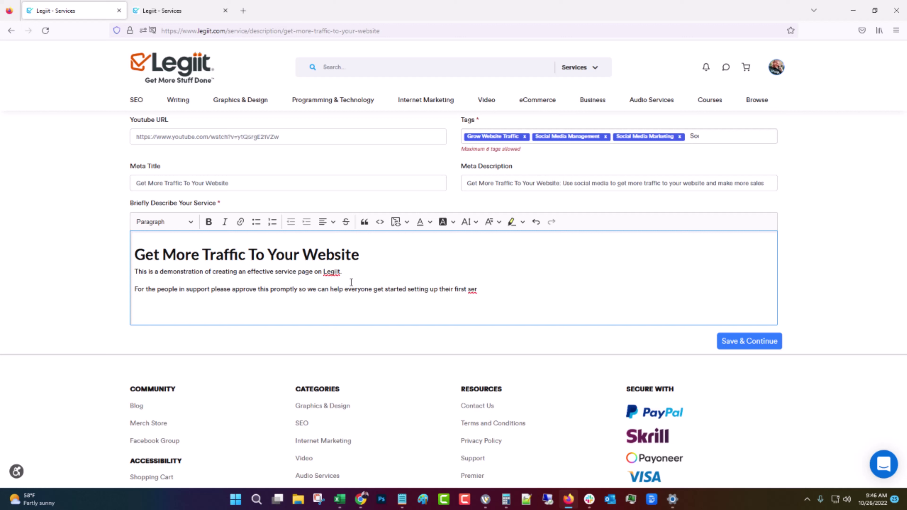
text(vice on Legiit today!)
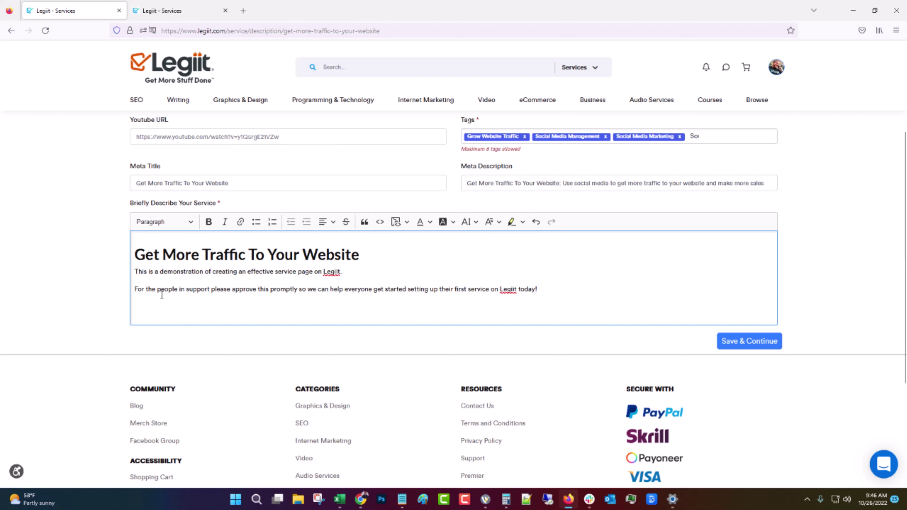
- In Chrome, locate the blue five-star testimonial image on the Superstar SEO page and bring up its menu
key(alt+Tab)
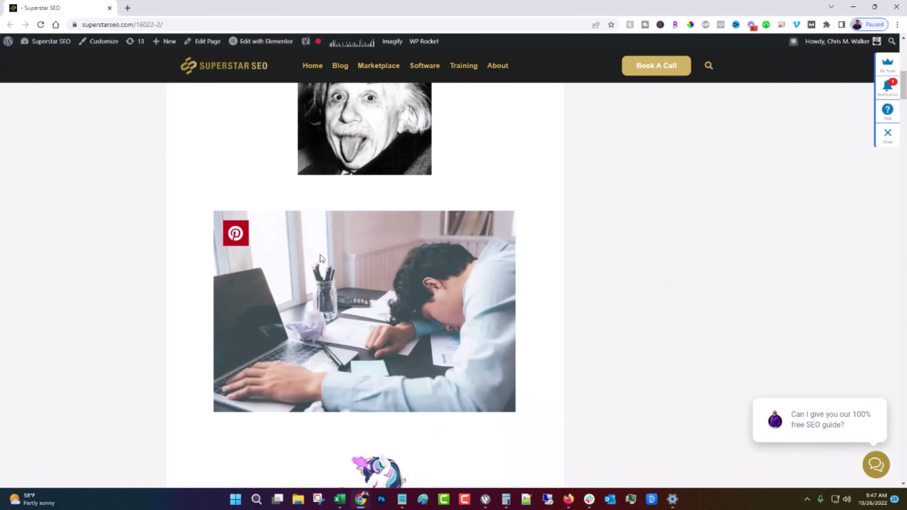
scroll(320, 255, down, 5)
scroll(322, 254, down, 10)
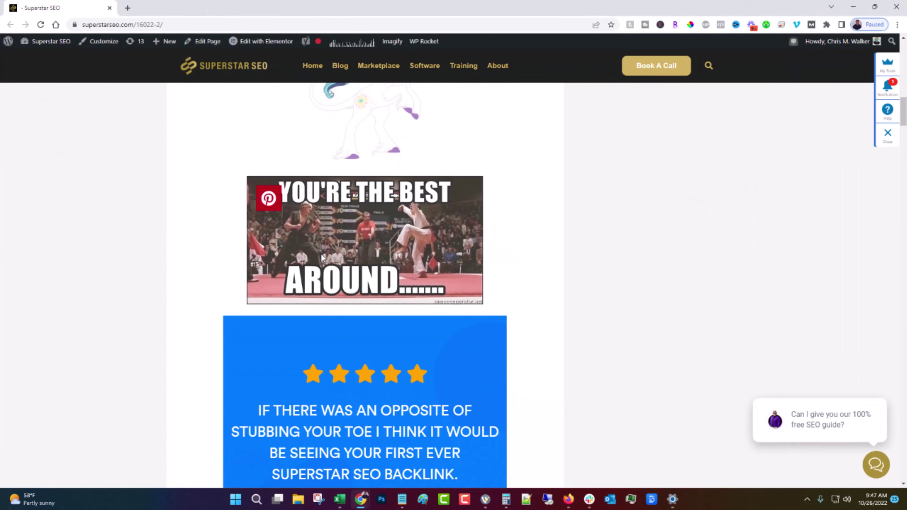
scroll(323, 250, up, 7)
scroll(325, 246, down, 12)
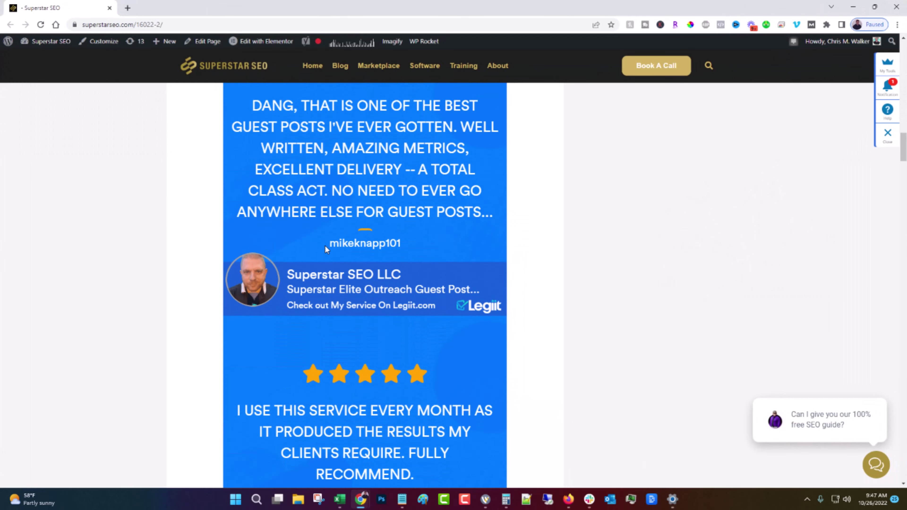
scroll(336, 229, up, 7)
scroll(346, 209, up, 3)
right_click(335, 273)
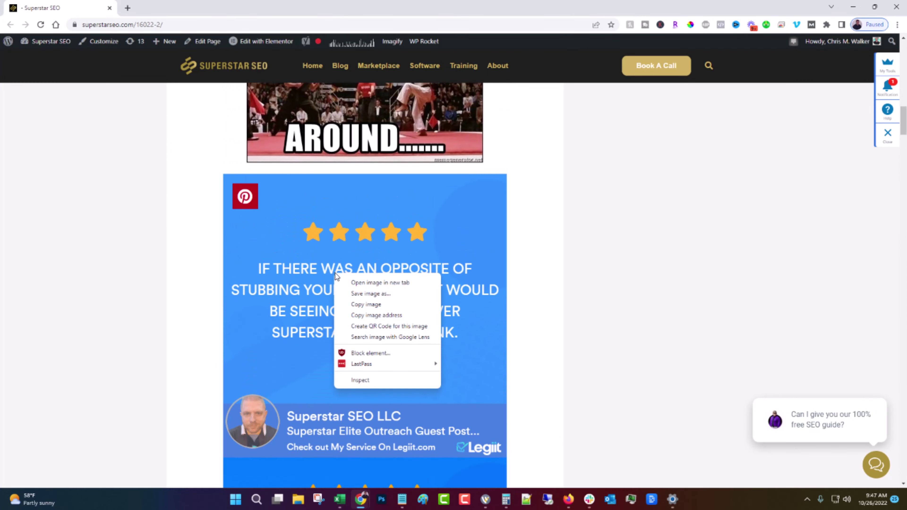
- Copy the testimonial image and paste it on the empty line below the description paragraphs
click(364, 305)
key(alt+Tab)
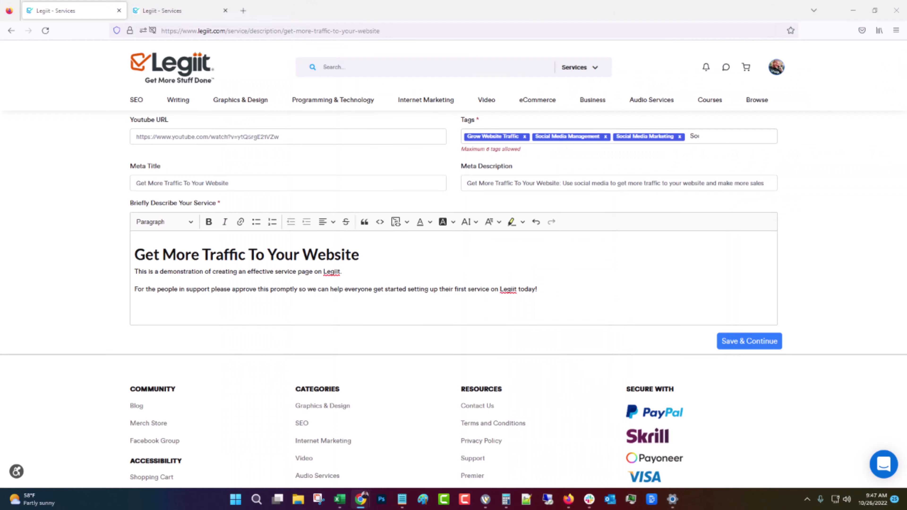
click(147, 306)
right_click(147, 307)
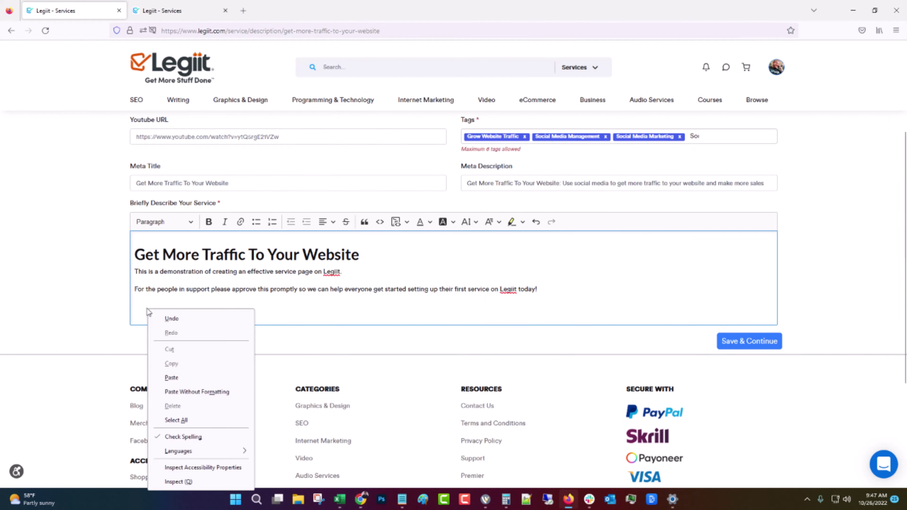
click(171, 380)
scroll(203, 323, down, 3)
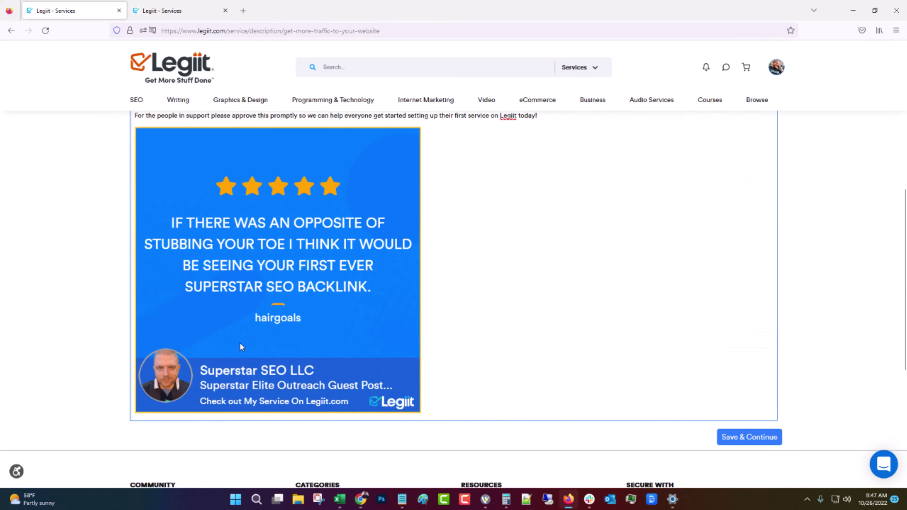
scroll(484, 375, up, 4)
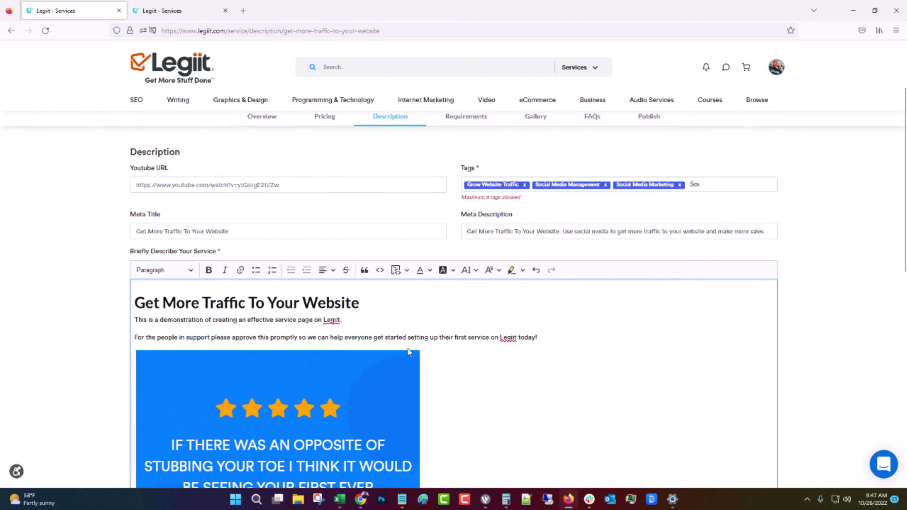
scroll(531, 316, down, 6)
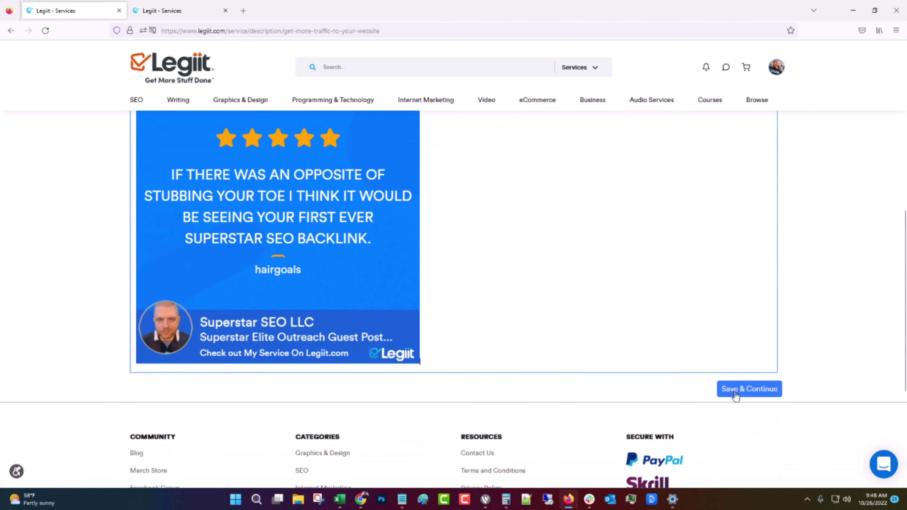
- Save the description and add required instructions requesting editor access, business name and brand goals
click(736, 392)
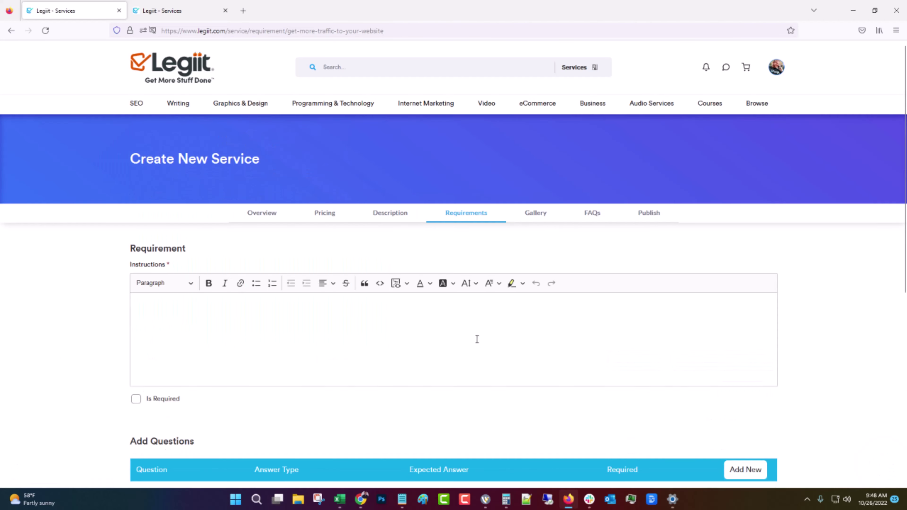
click(223, 336)
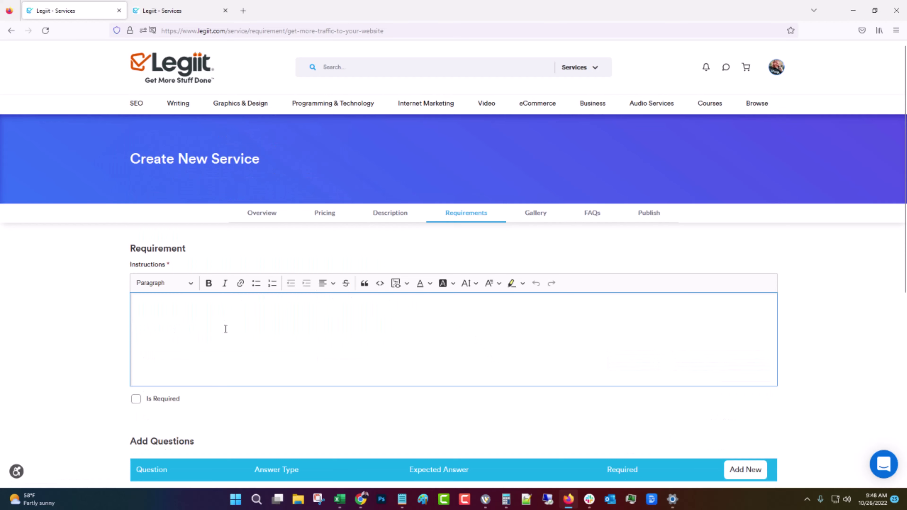
text(I will need )
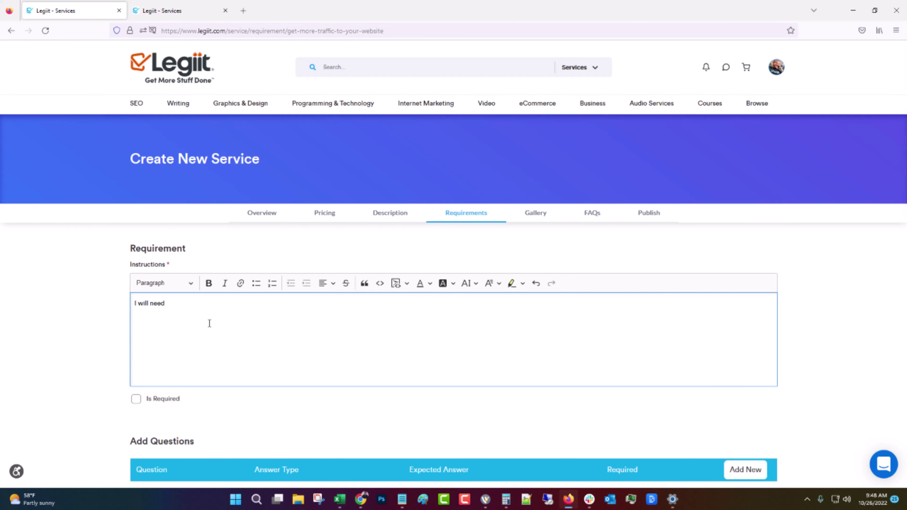
text(editor access to all the social media profiles I am goin)
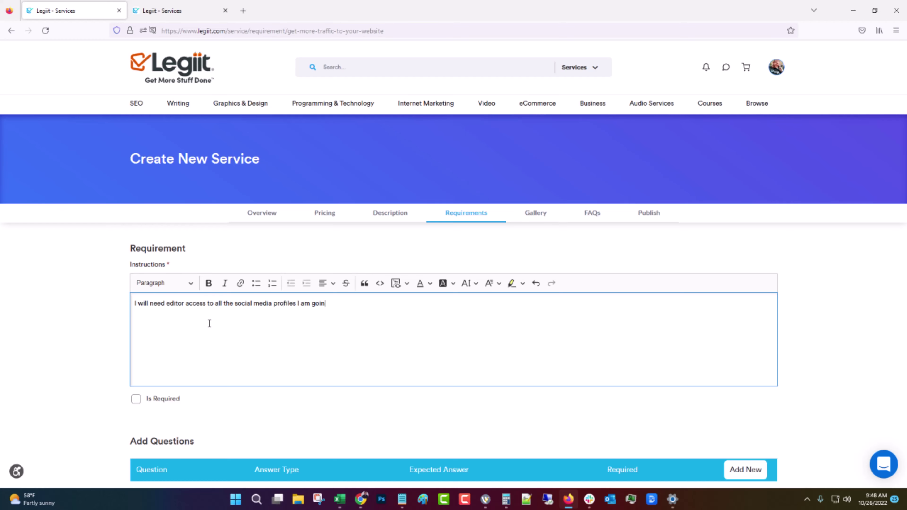
text(manage.)
key(Left)
key(BackSpace)
key(Right)
text(also need your business name, and brand goal)
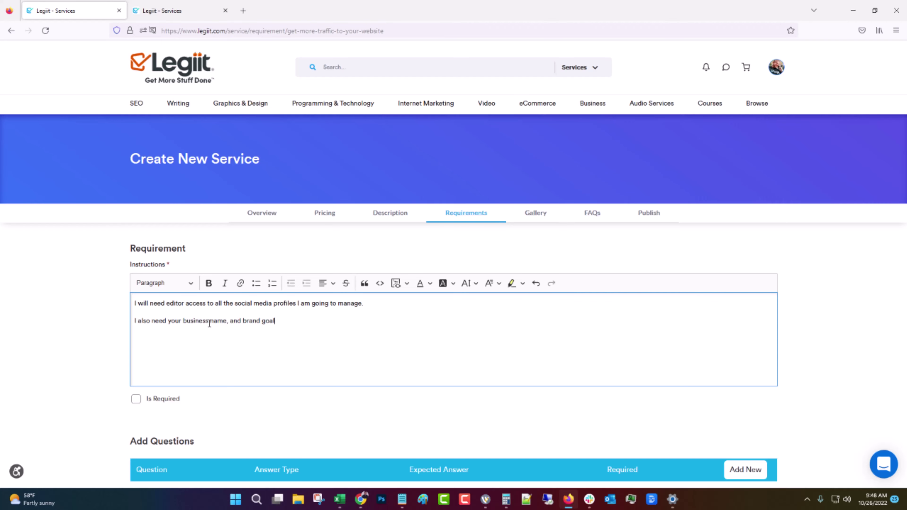
scroll(143, 349, down, 2)
click(136, 351)
- Add a required free-text question 'How many followers do you have now?'
click(749, 422)
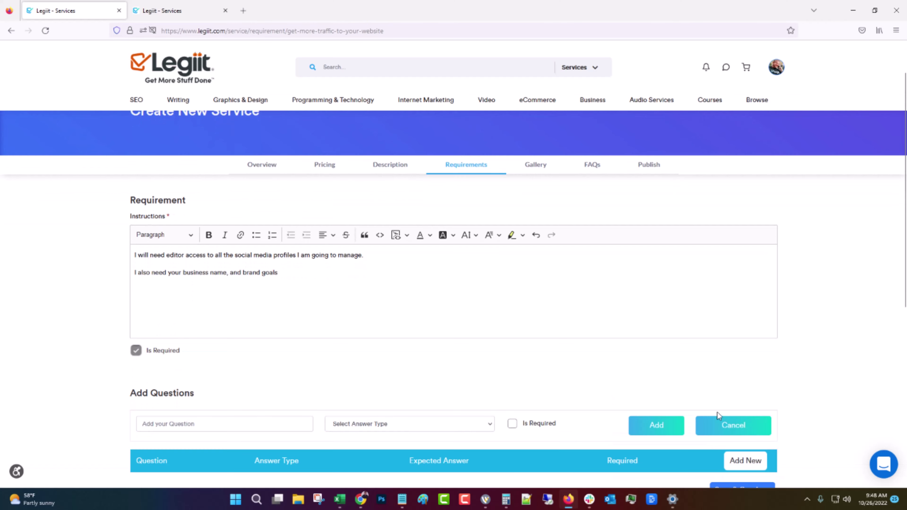
scroll(219, 319, down, 2)
scroll(219, 323, down, 1)
click(196, 328)
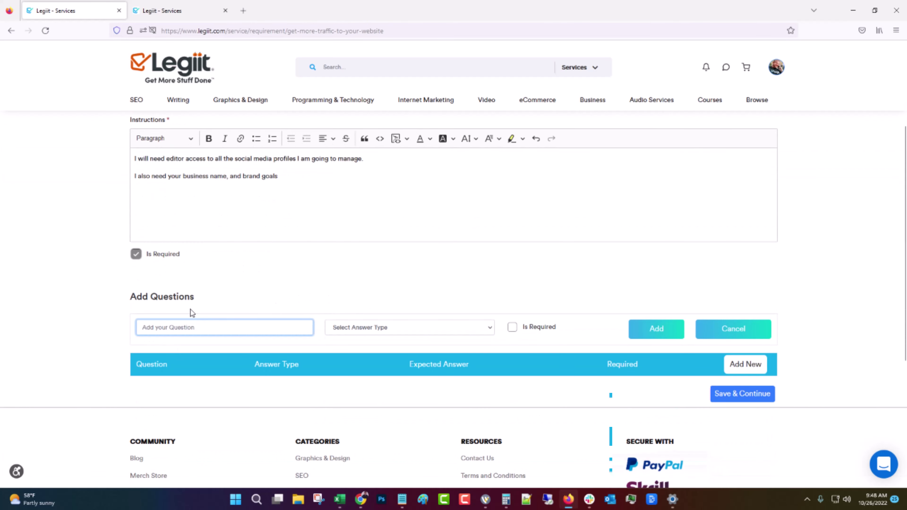
text(How many followers do yo)
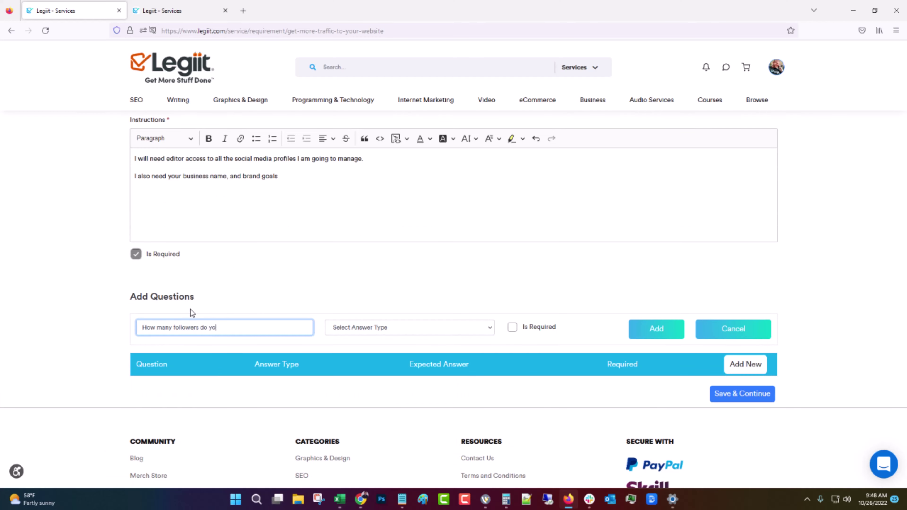
text(u have now?)
click(350, 331)
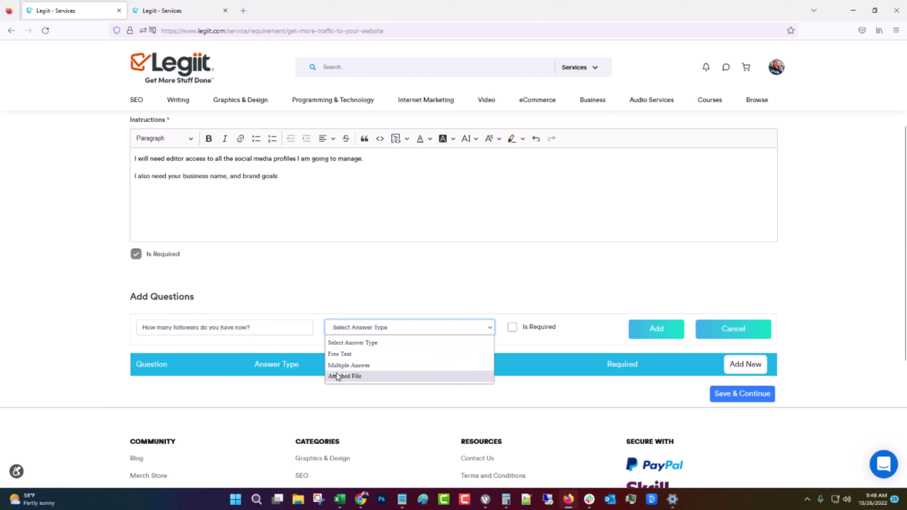
click(341, 354)
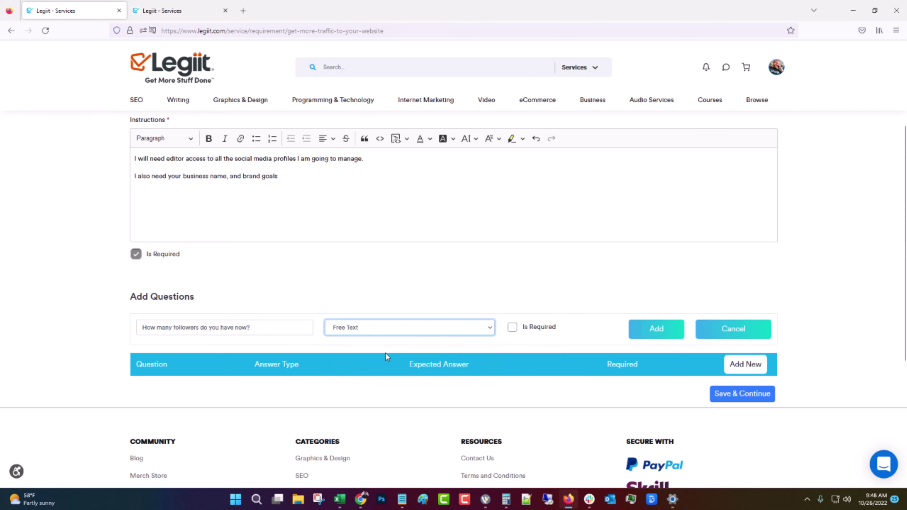
click(512, 328)
click(656, 329)
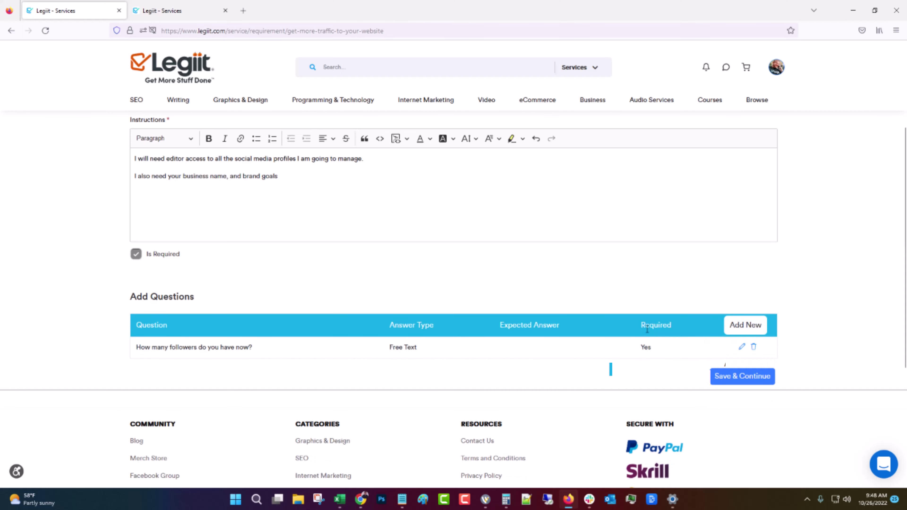
- Add a required multiple-answer question 'Did you add Pinterest' with Yes/No options
click(746, 325)
click(148, 328)
text(Did you a)
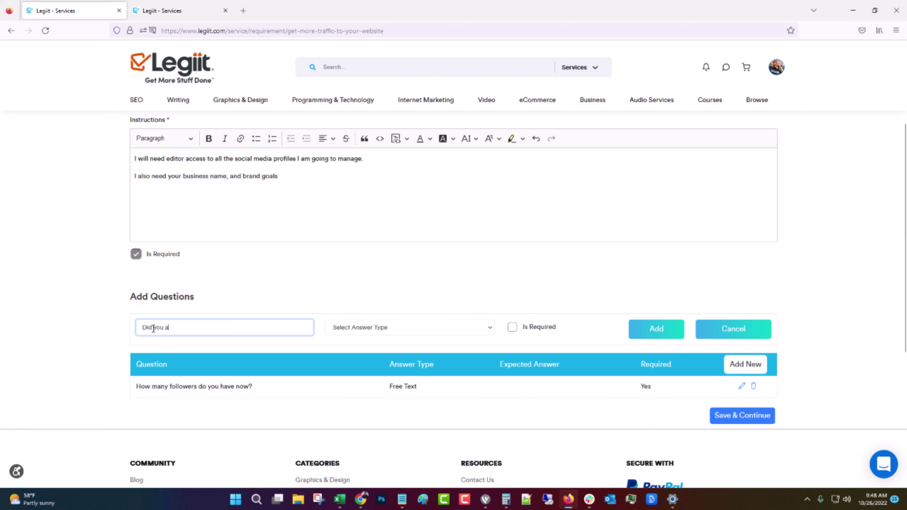
text(dd Pinterest)
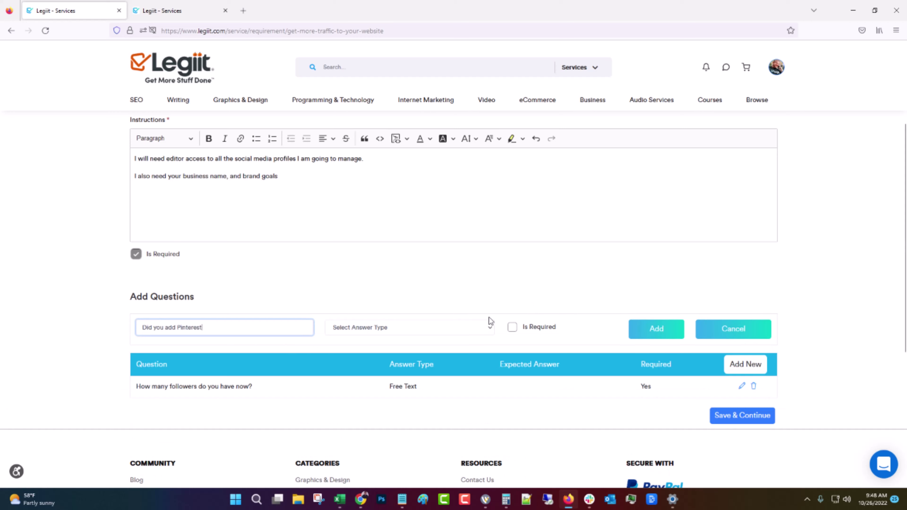
click(411, 327)
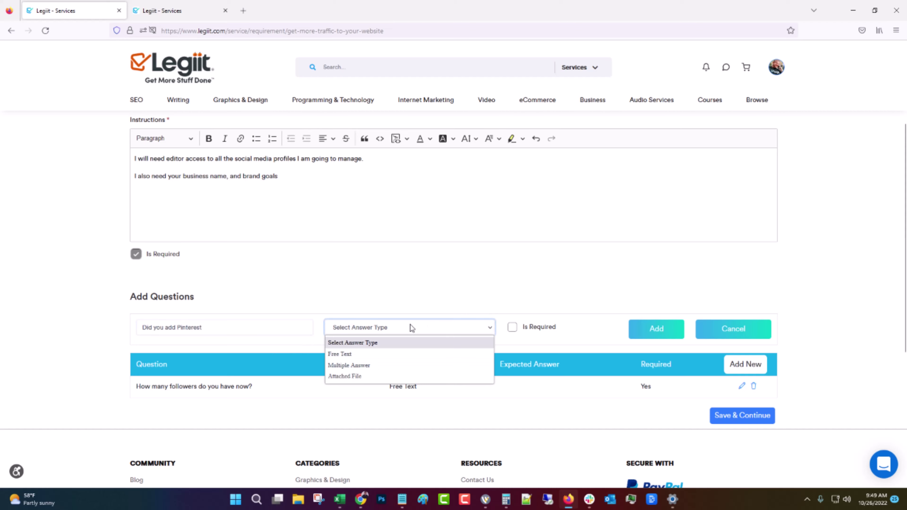
click(357, 366)
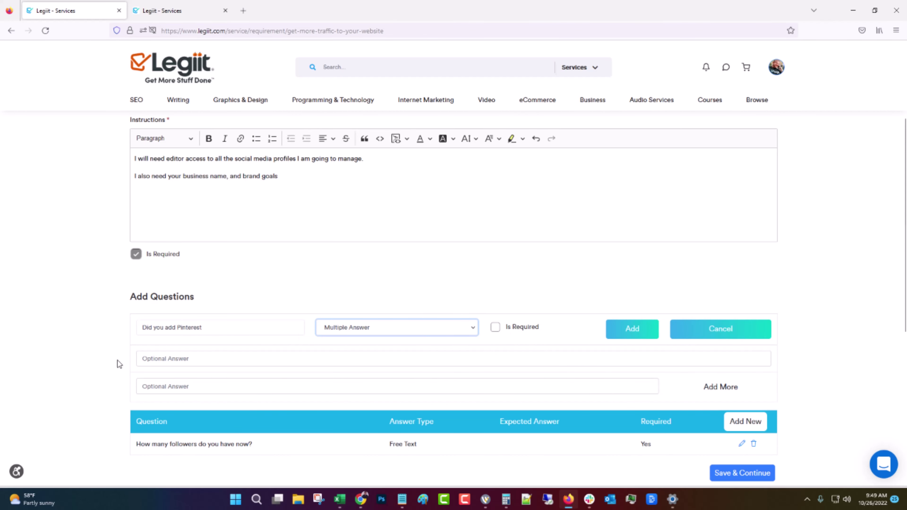
click(163, 356)
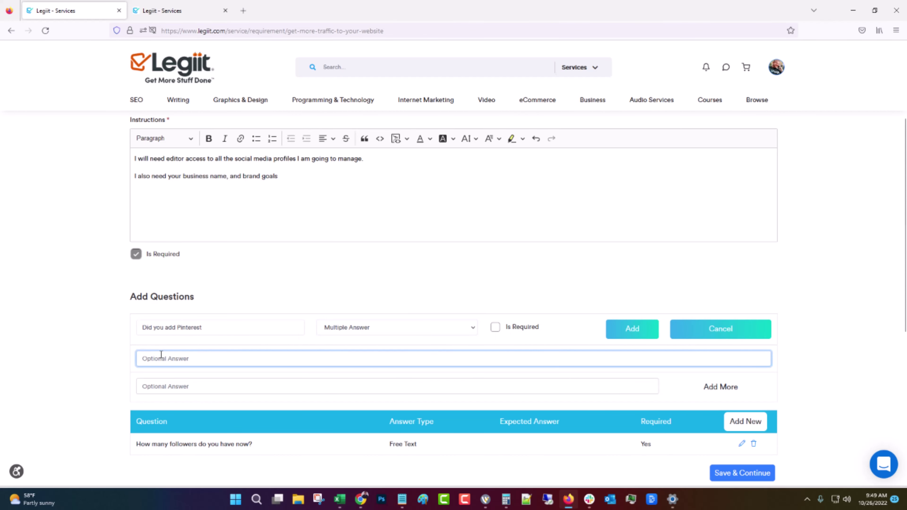
text(Yes)
click(189, 385)
text(No)
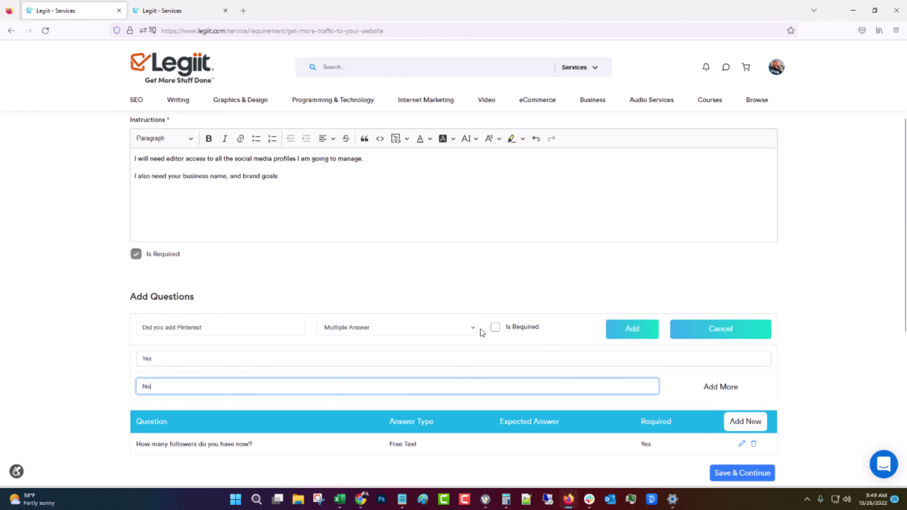
click(496, 327)
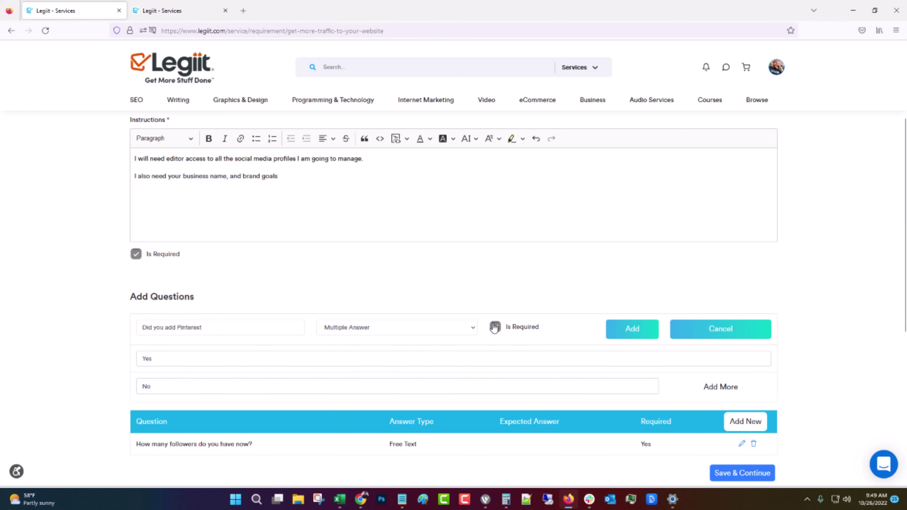
click(625, 329)
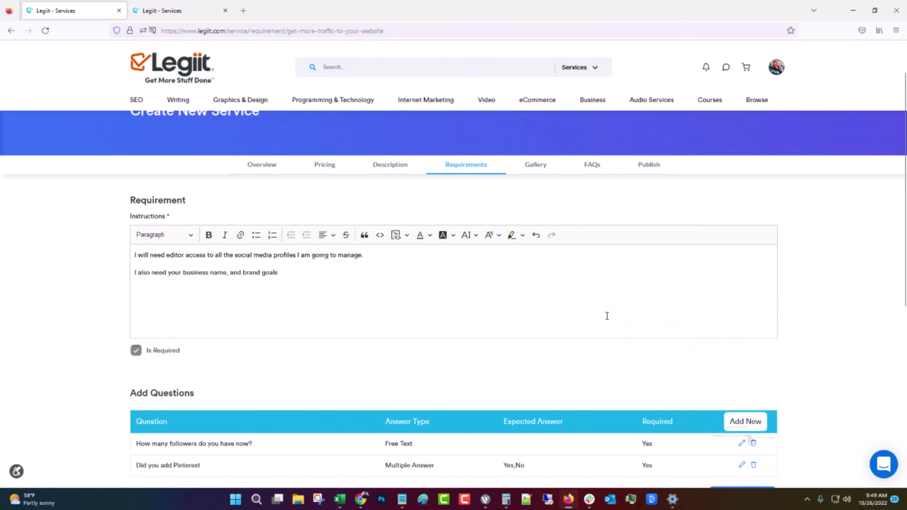
- Save requirements and upload the White Label SEO Service image from the Desktop as cover photo
click(730, 399)
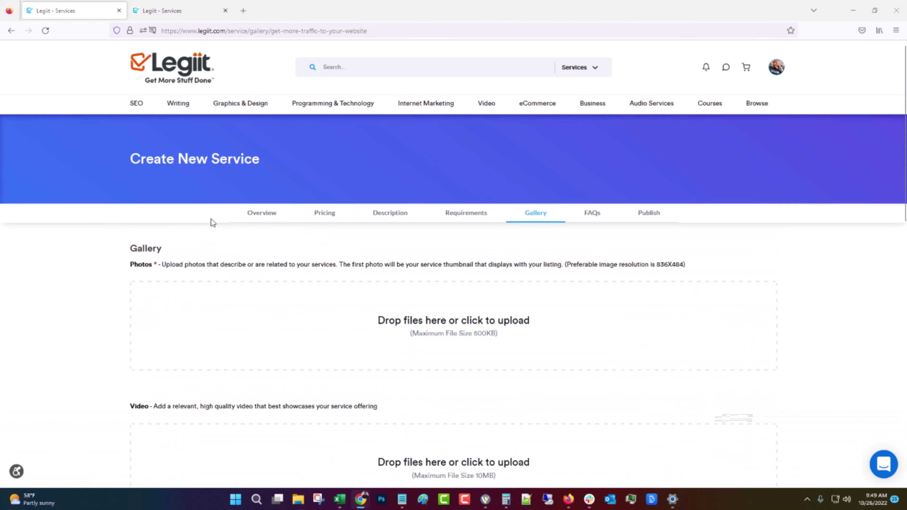
scroll(324, 235, down, 3)
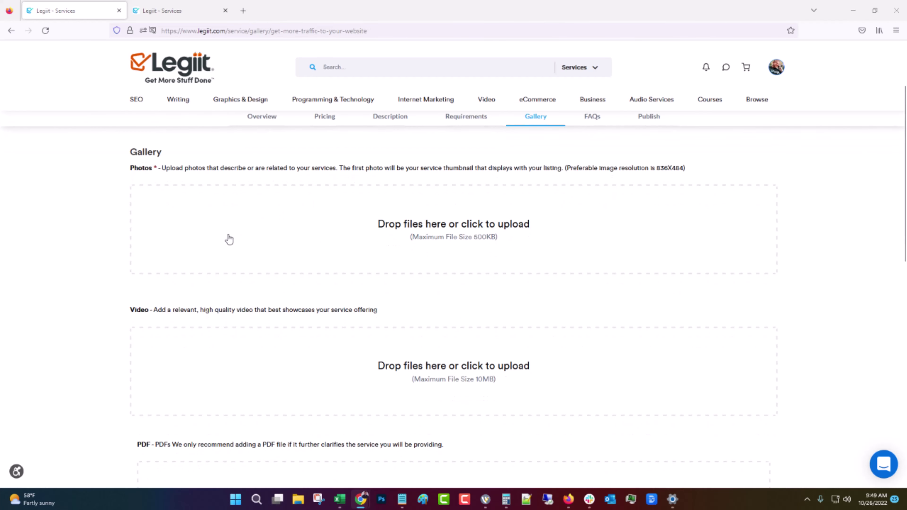
scroll(236, 272, up, 1)
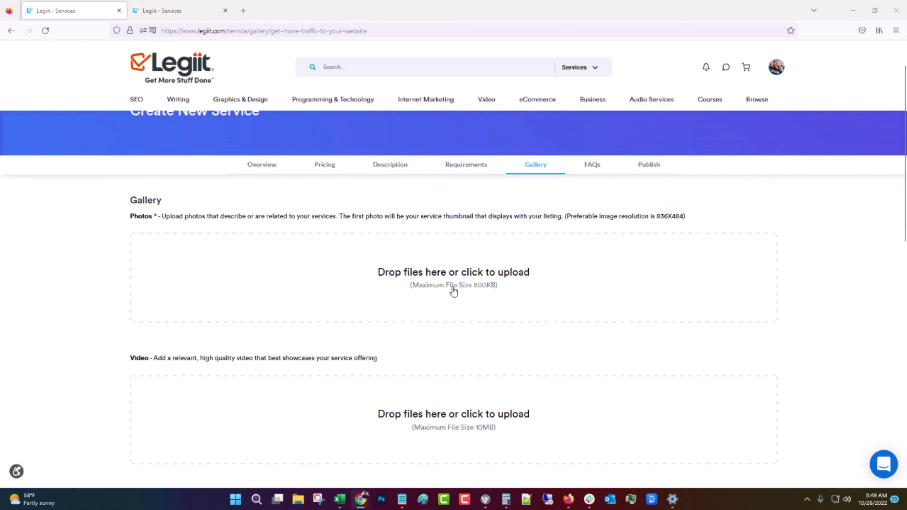
click(444, 286)
click(109, 88)
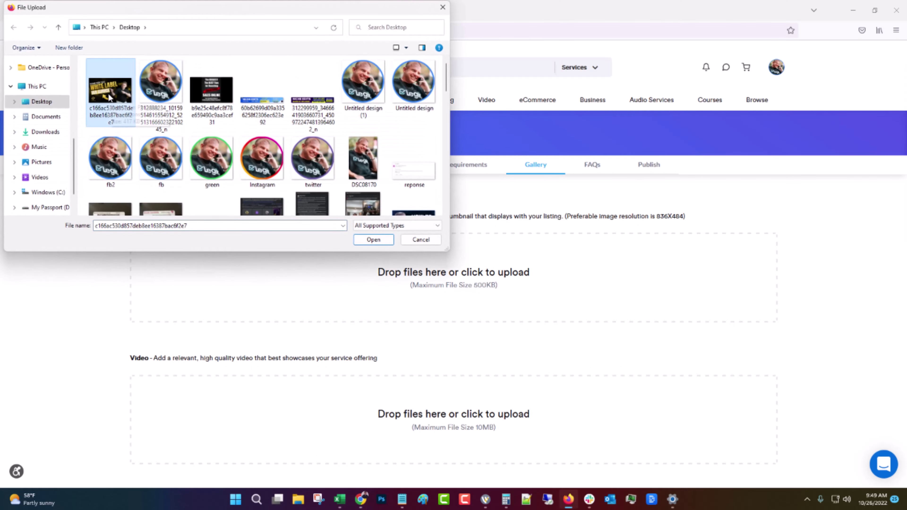
double_click(110, 88)
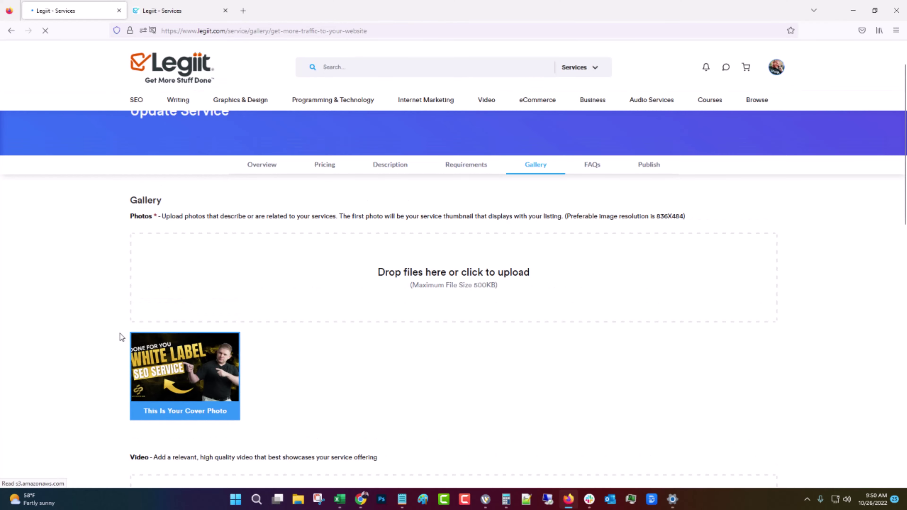
- Scroll through the gallery options below the uploaded cover photo to review them
scroll(185, 334, down, 1)
scroll(272, 372, down, 3)
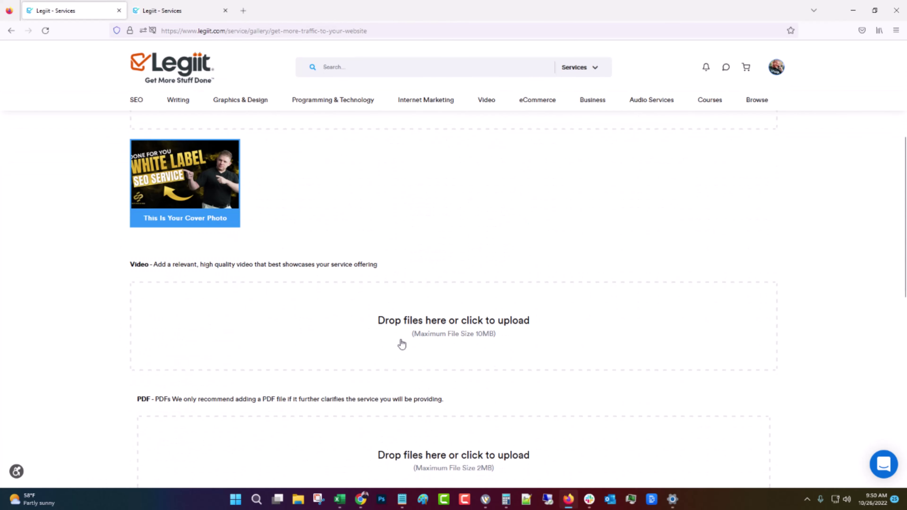
scroll(358, 333, down, 2)
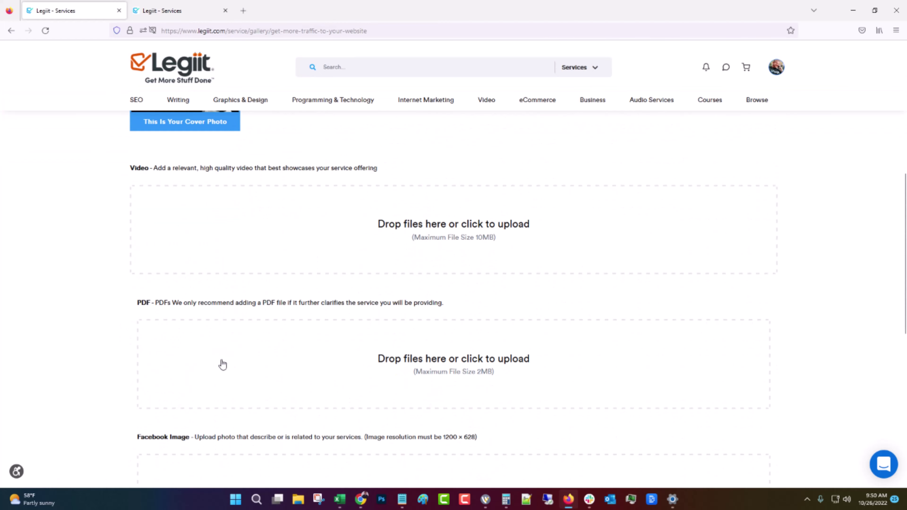
scroll(289, 343, down, 4)
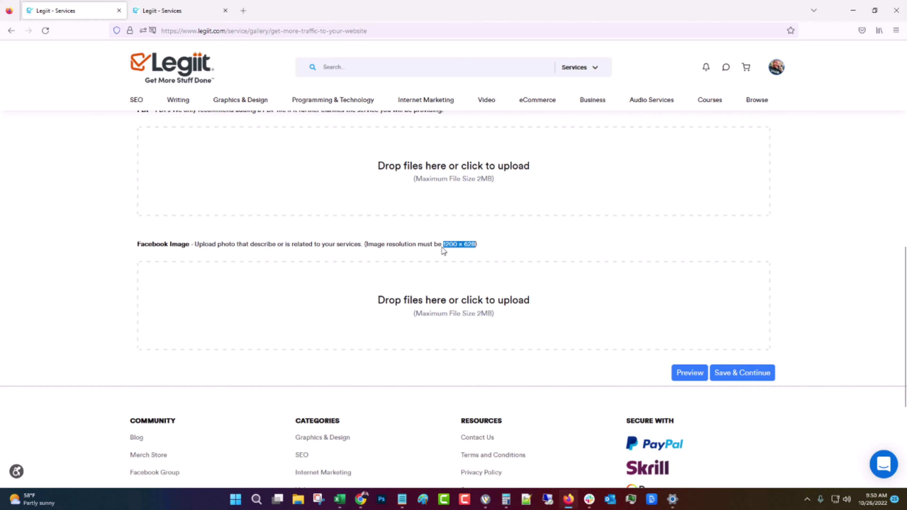
click(486, 245)
scroll(378, 256, up, 4)
scroll(183, 216, up, 3)
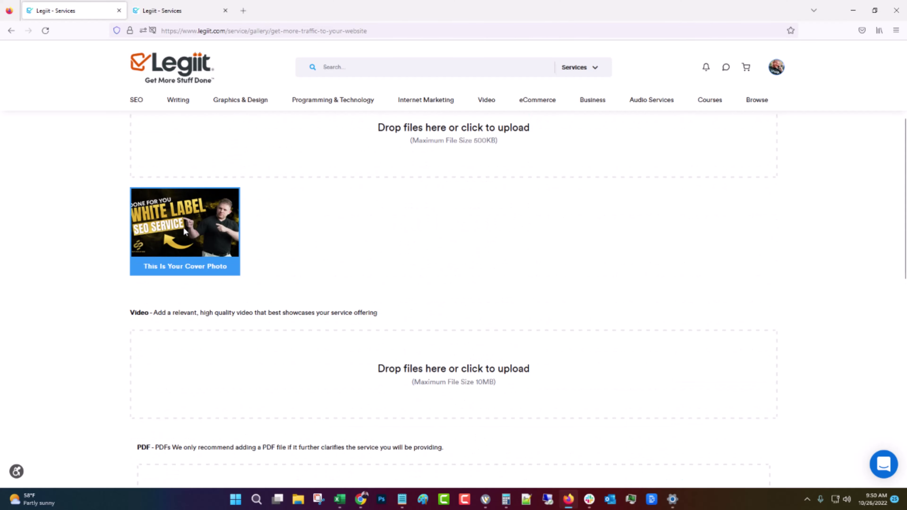
scroll(184, 227, down, 5)
scroll(331, 318, up, 5)
scroll(333, 318, up, 4)
scroll(540, 341, down, 6)
scroll(538, 337, down, 5)
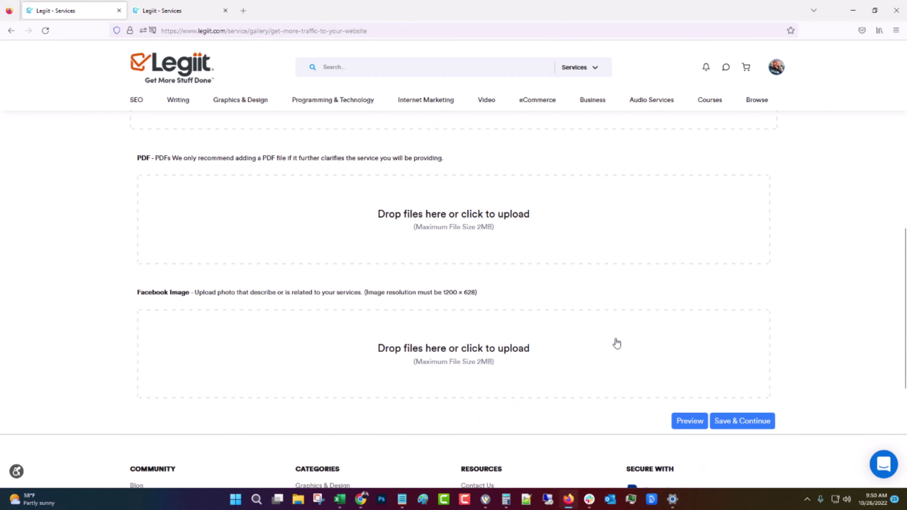
- Add the FAQ 'Will I get More Traffic Guaranteed?' with the answer that the system is proven to work
click(729, 418)
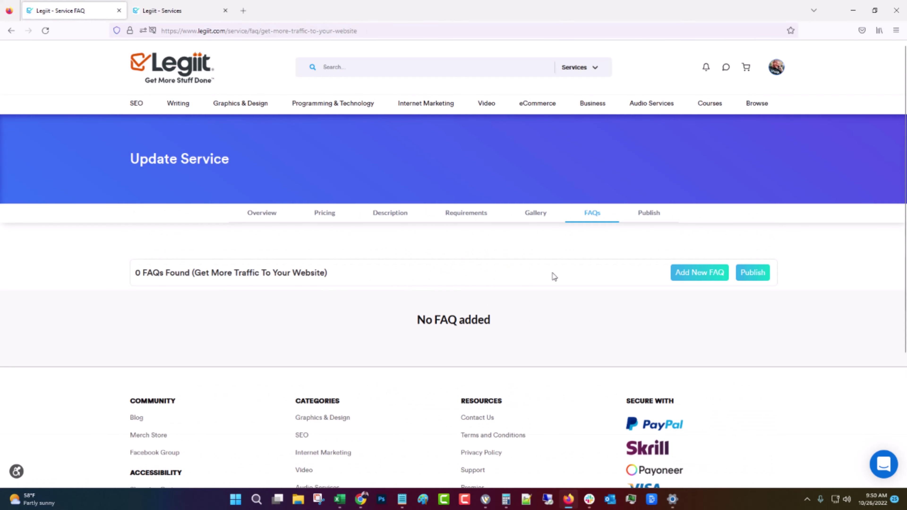
click(679, 281)
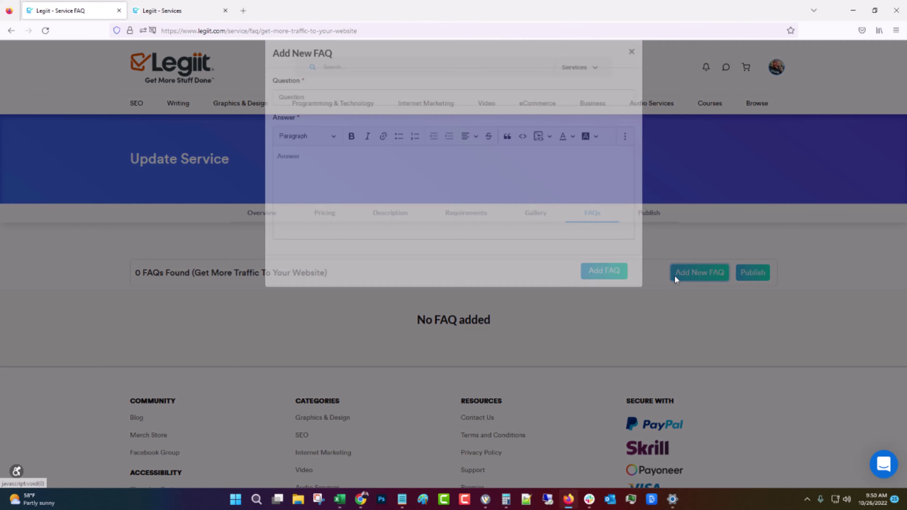
click(310, 116)
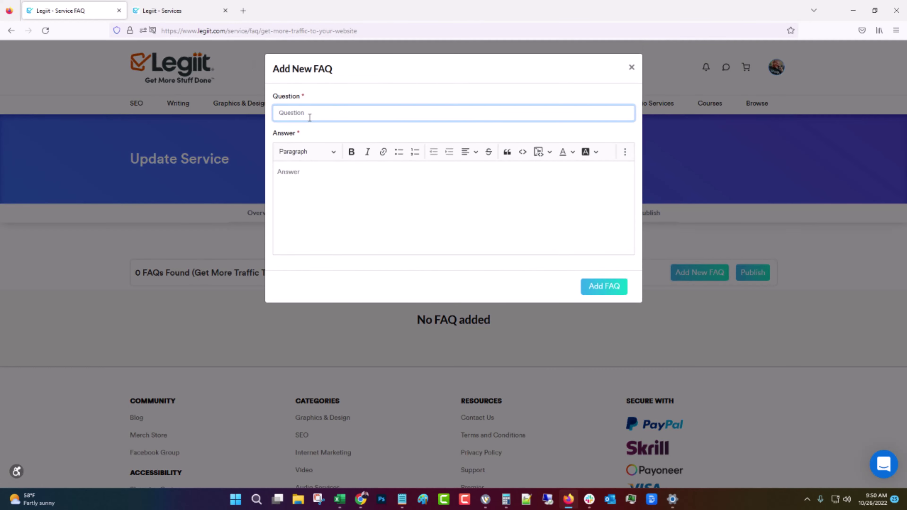
text(Wil)
click(352, 209)
text(Not necessarily)
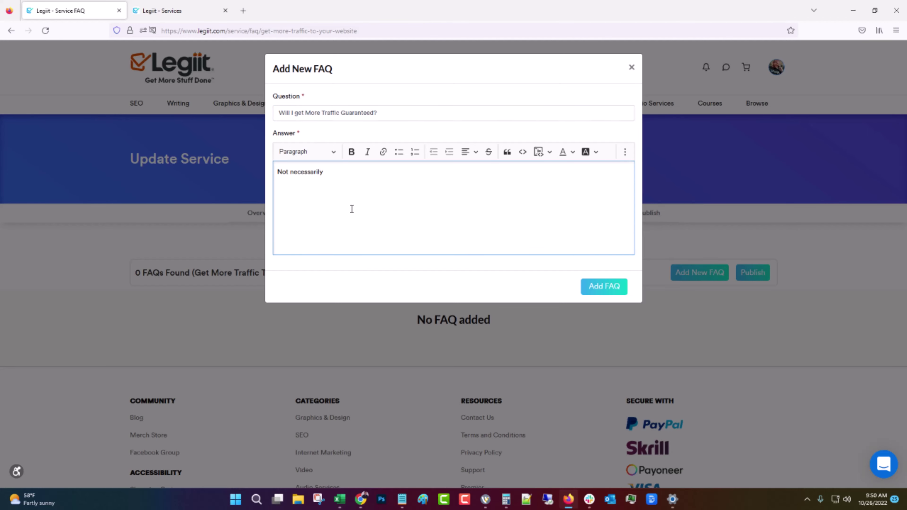
text(, we can't control everything, however our s)
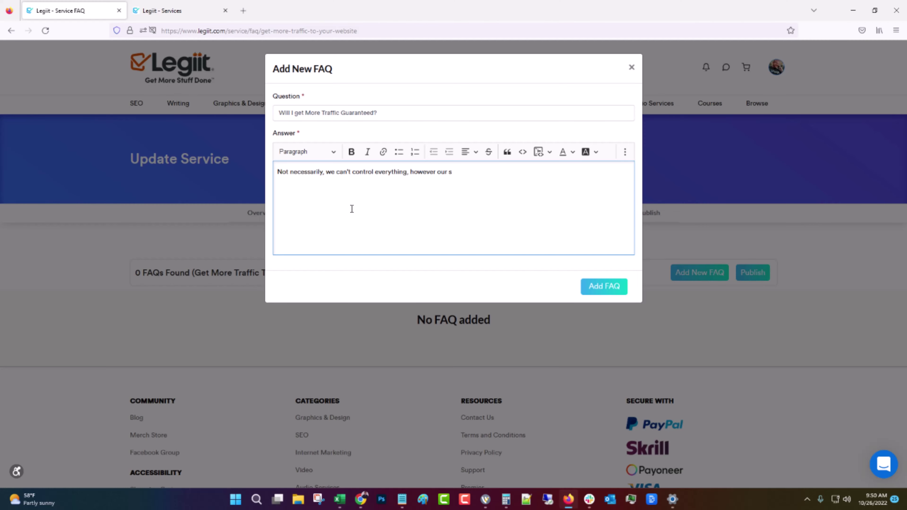
text(ystem is proven to work!)
click(600, 286)
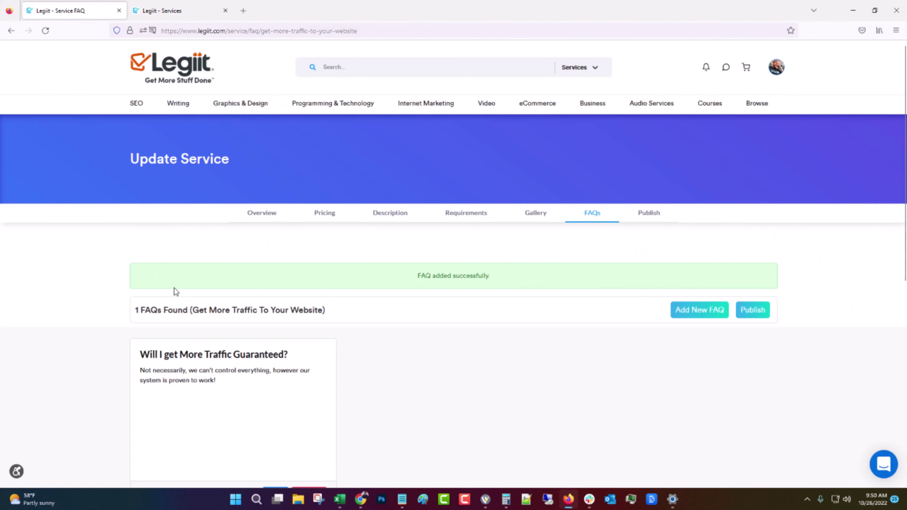
- Publish the Get More Traffic To Your Website service and refresh the Services list to confirm it's Active
click(752, 311)
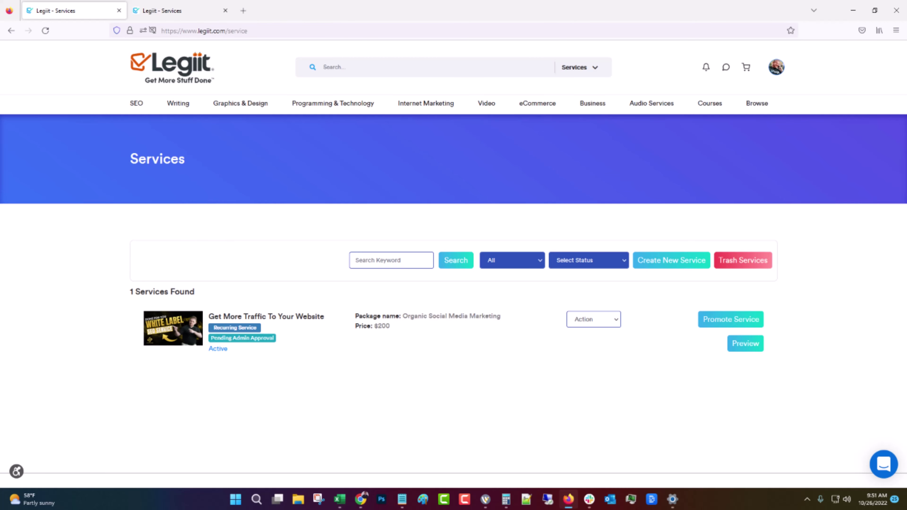
click(46, 30)
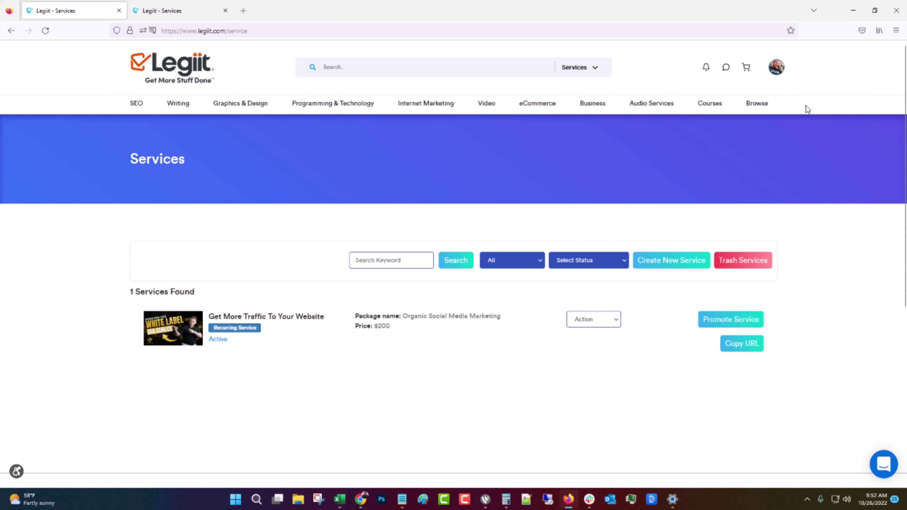
mouse_move(777, 68)
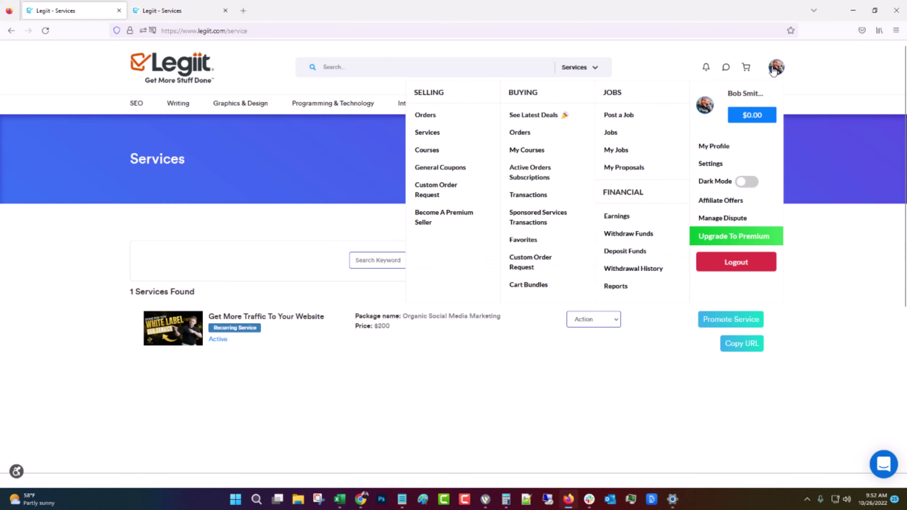
- Browse the bobsmithmarketing profile page, checking the $200 traffic service and the social feed
click(708, 150)
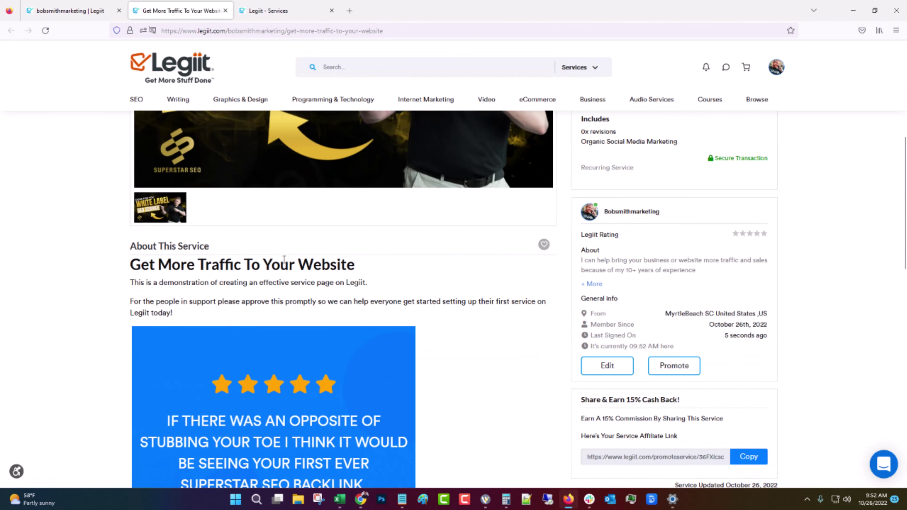
scroll(282, 261, up, 10)
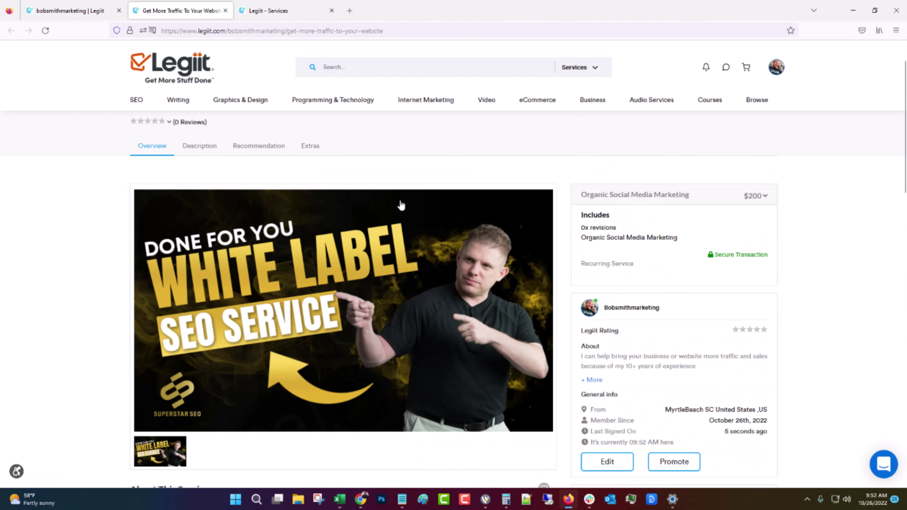
click(90, 10)
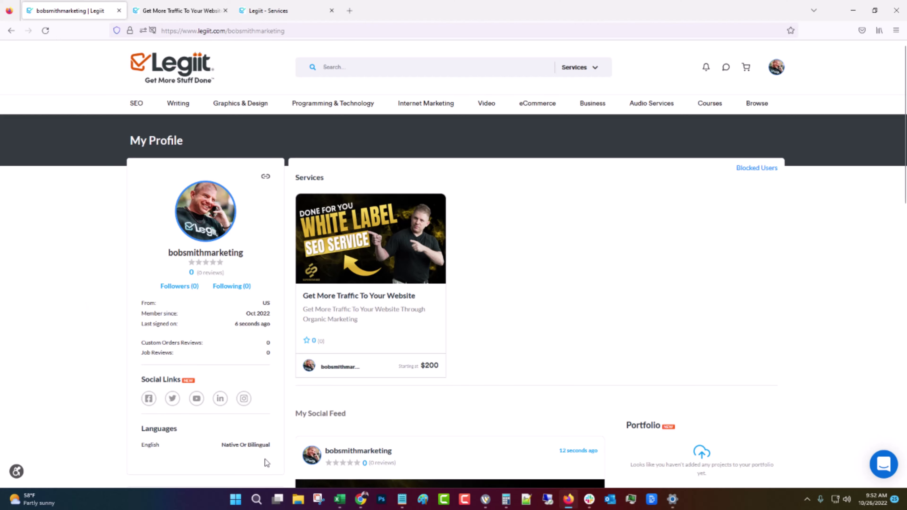
scroll(247, 359, down, 4)
scroll(236, 352, up, 3)
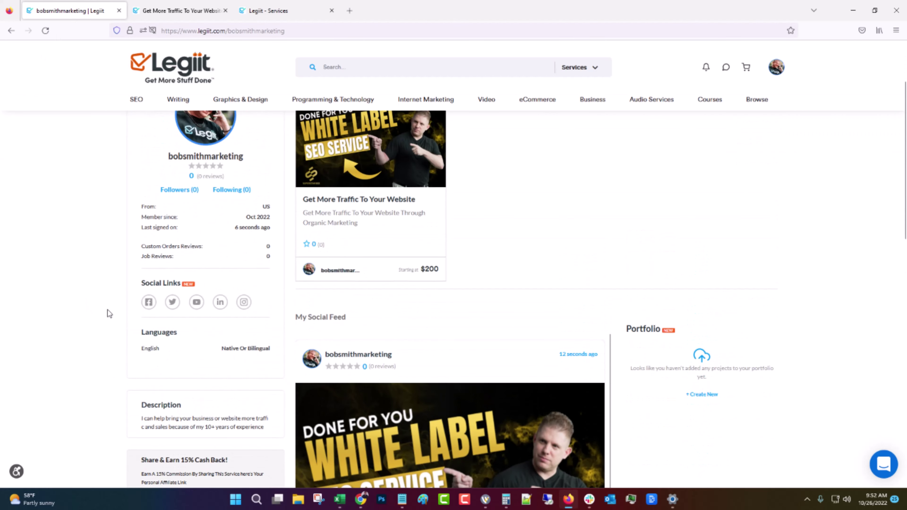
scroll(188, 181, up, 3)
scroll(214, 207, down, 8)
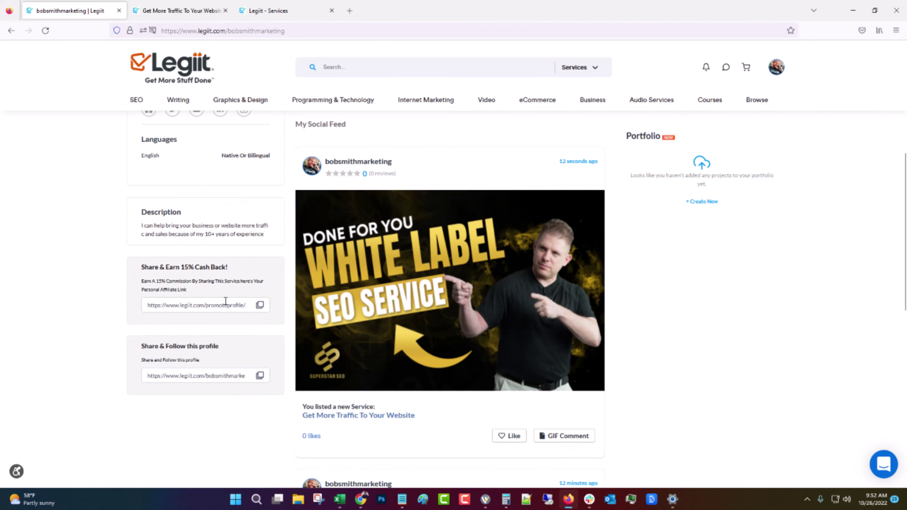
scroll(209, 259, up, 5)
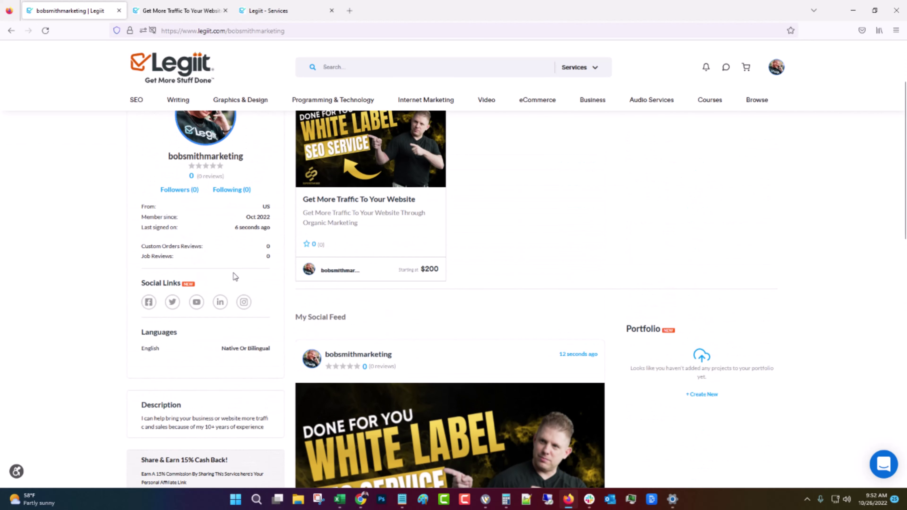
scroll(293, 350, down, 4)
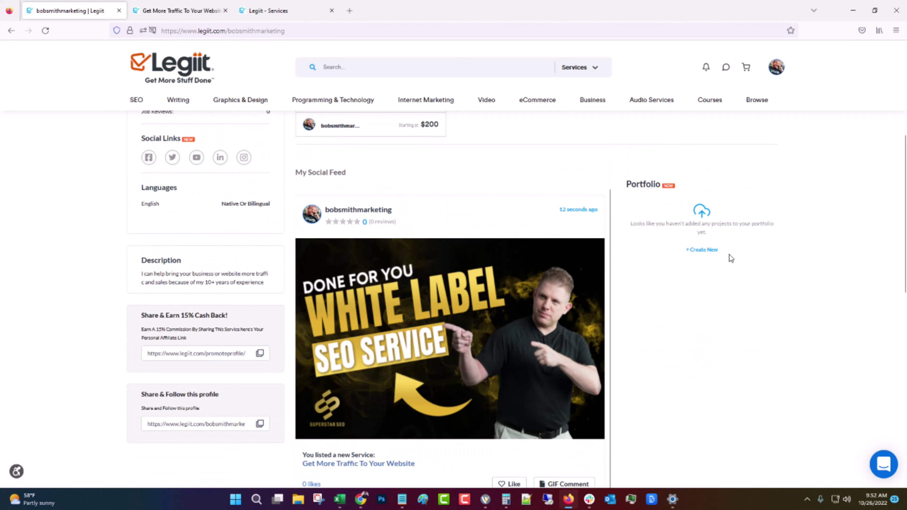
scroll(703, 256, down, 10)
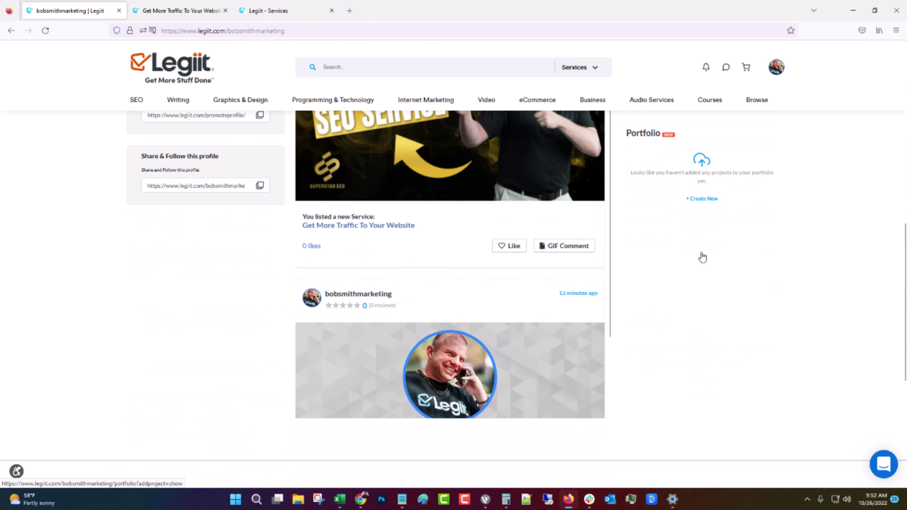
scroll(435, 273, up, 15)
- Start a new post on the home feed and copy the new service's page URL
mouse_move(188, 102)
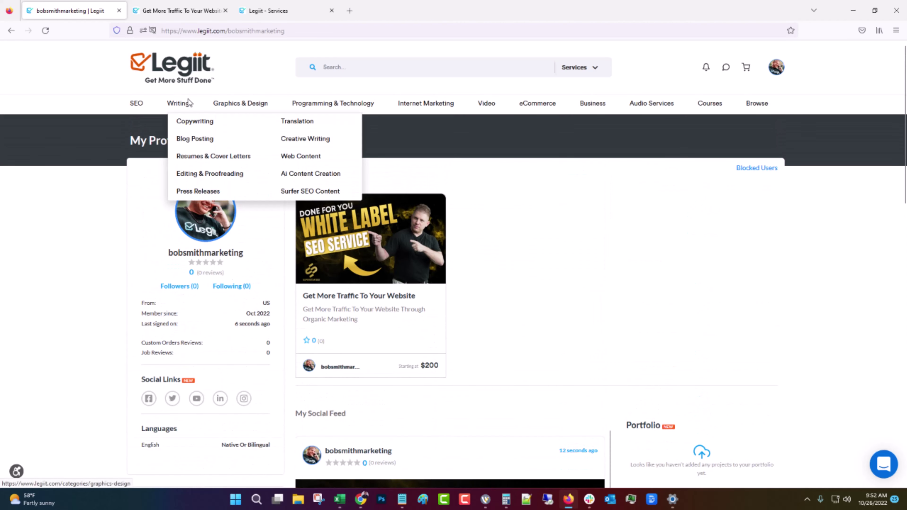
click(175, 67)
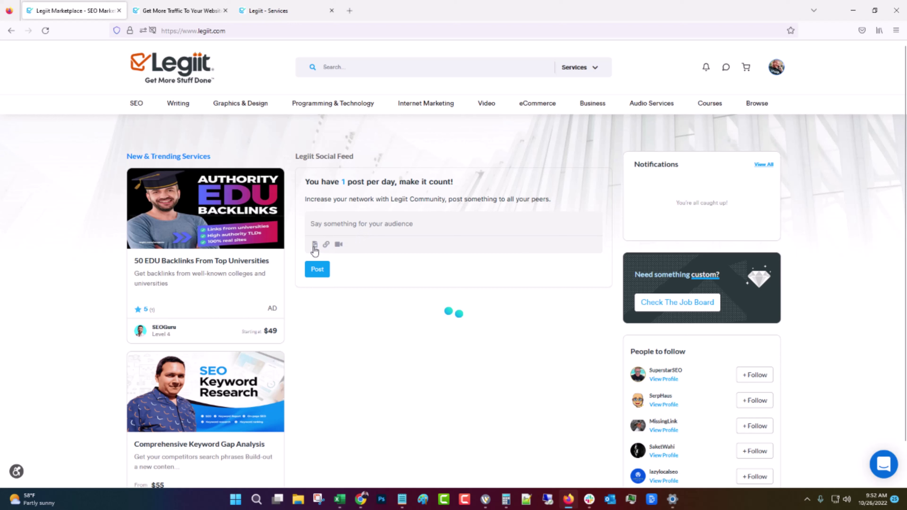
click(314, 246)
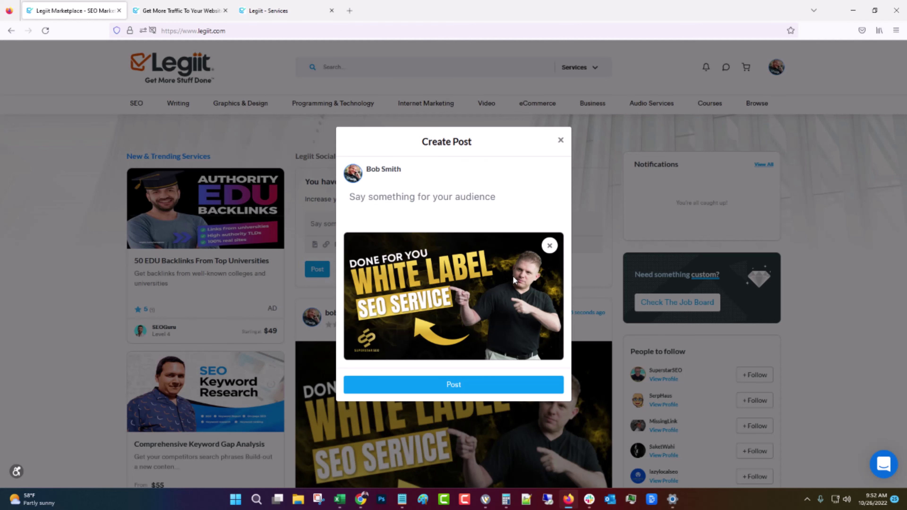
click(198, 10)
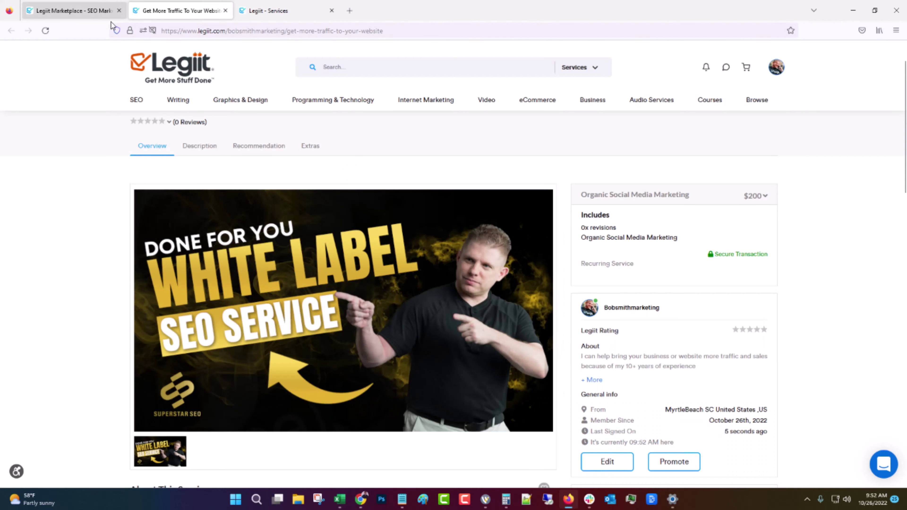
right_click(178, 32)
click(199, 87)
- Publish a post with the service link and the text 'Announcing my new service!'
click(50, 10)
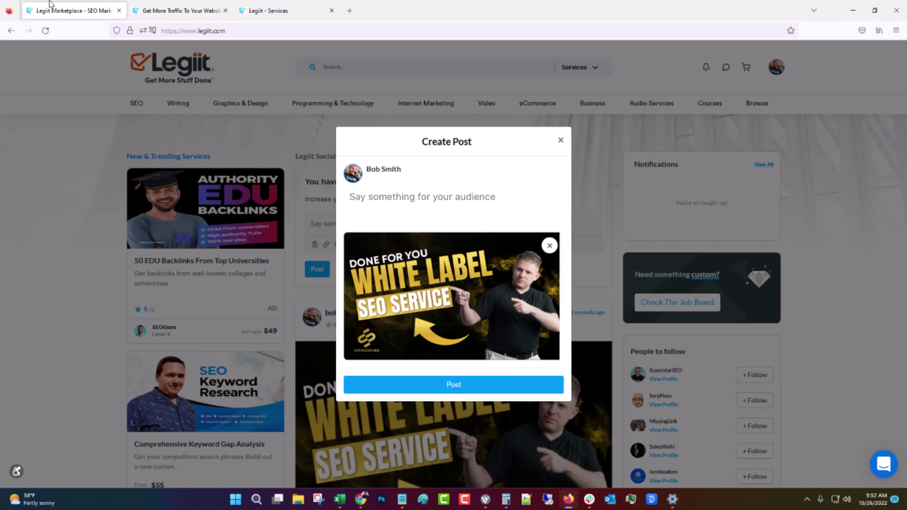
click(369, 197)
key(ctrl+v)
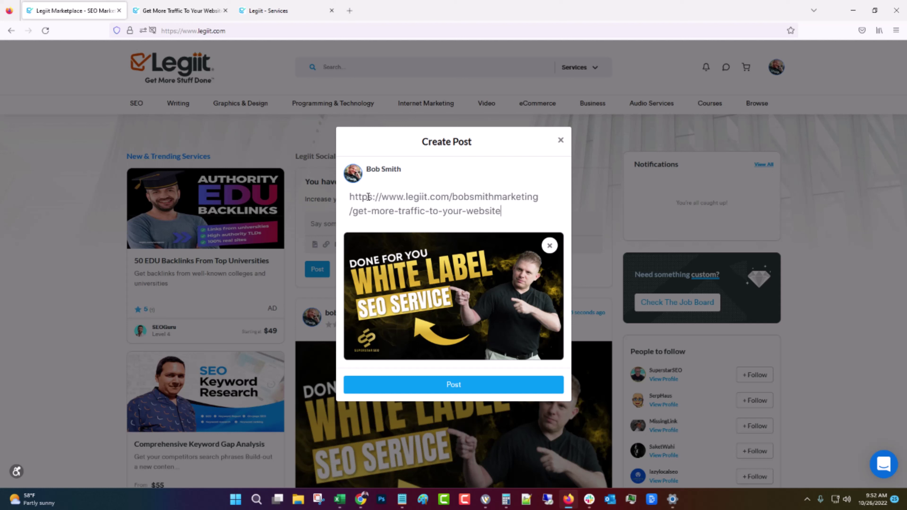
key(Return)
key(Return)
text(Announcing my new service!)
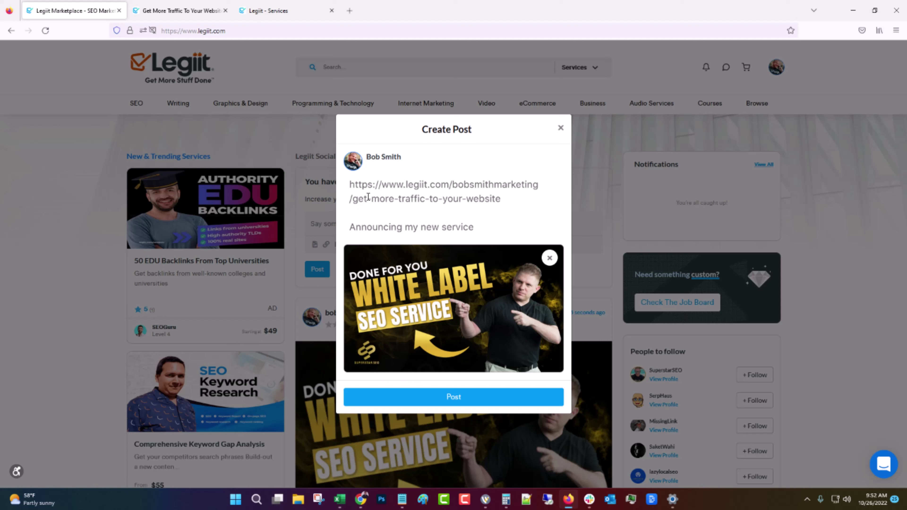
click(456, 394)
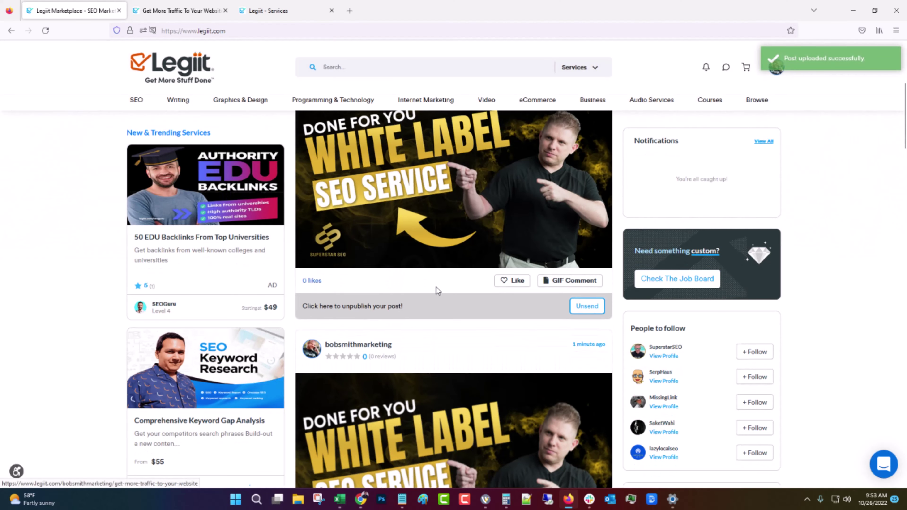
scroll(436, 288, down, 4)
scroll(446, 319, down, 6)
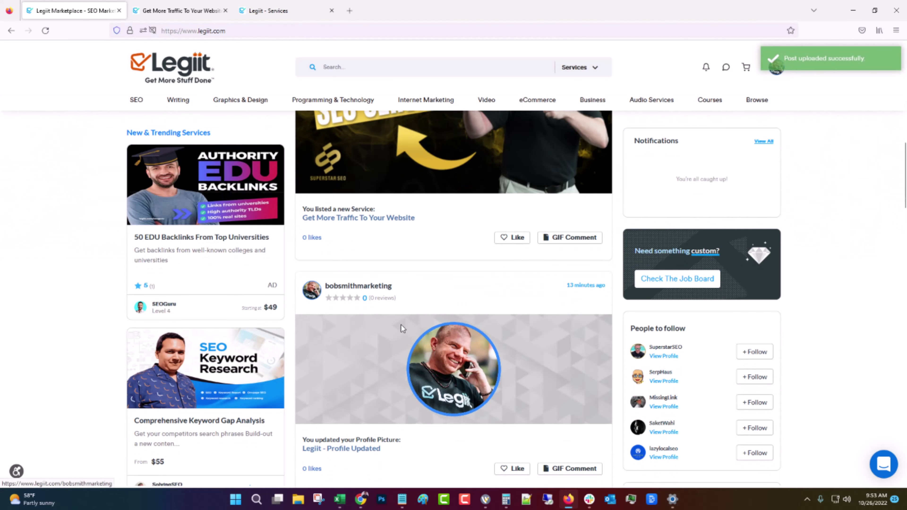
scroll(397, 315, down, 4)
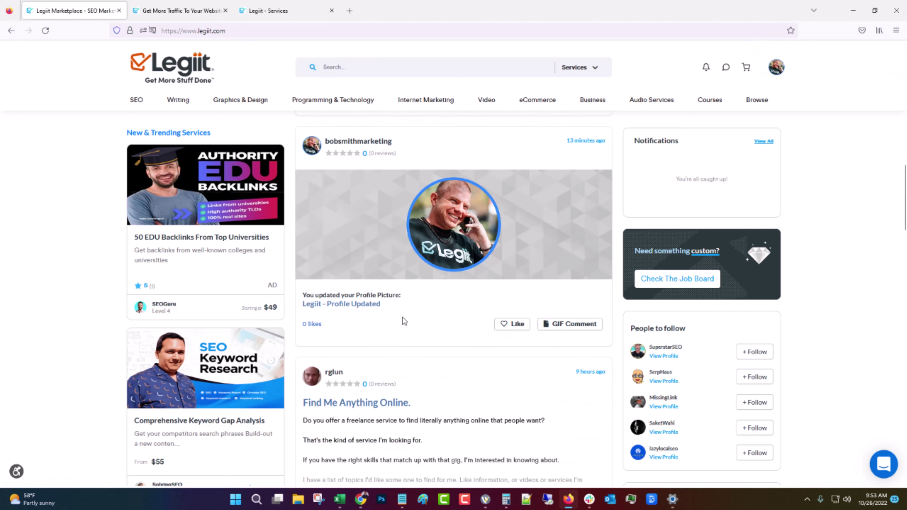
scroll(403, 317, down, 6)
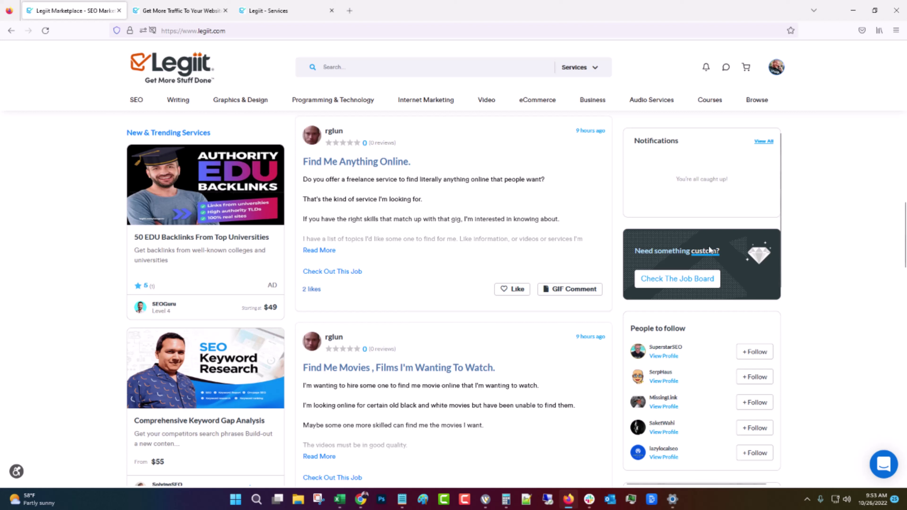
mouse_move(708, 100)
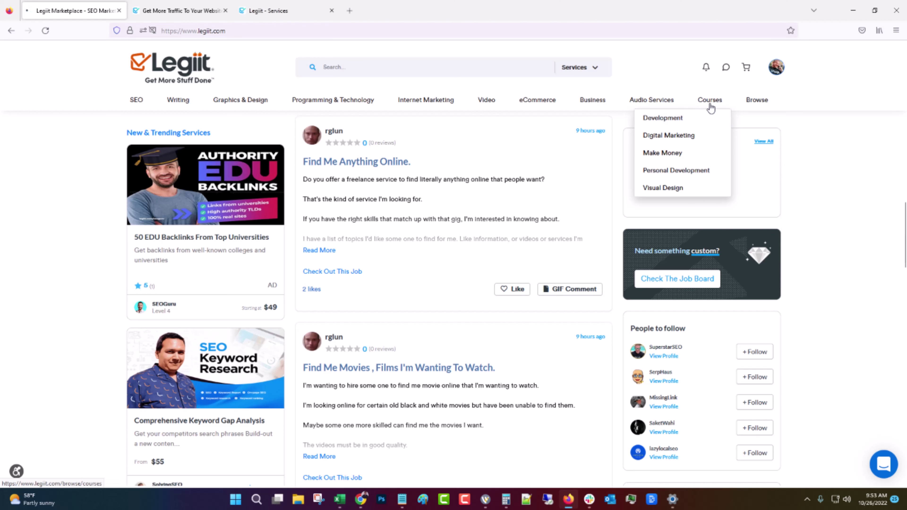
- Enroll for free in the How To Make Money On Legiit course, view it, and return to the Courses catalogue
click(710, 105)
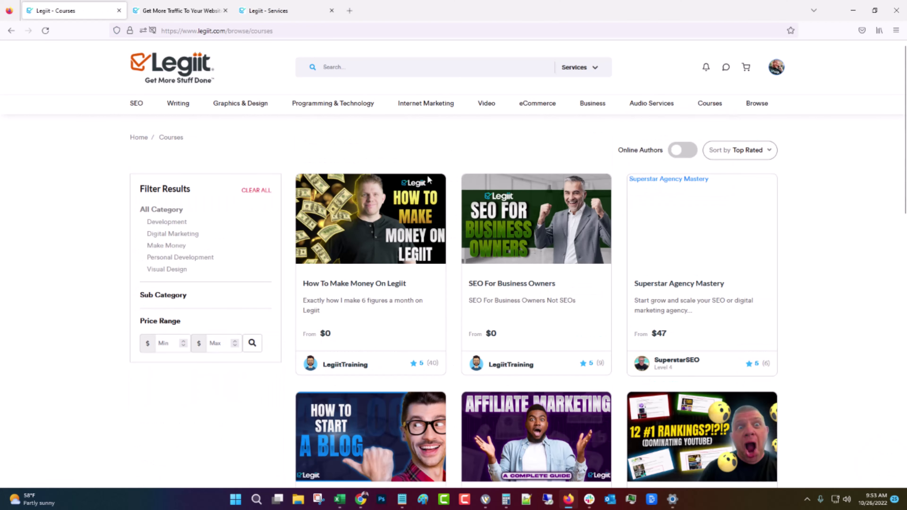
click(373, 229)
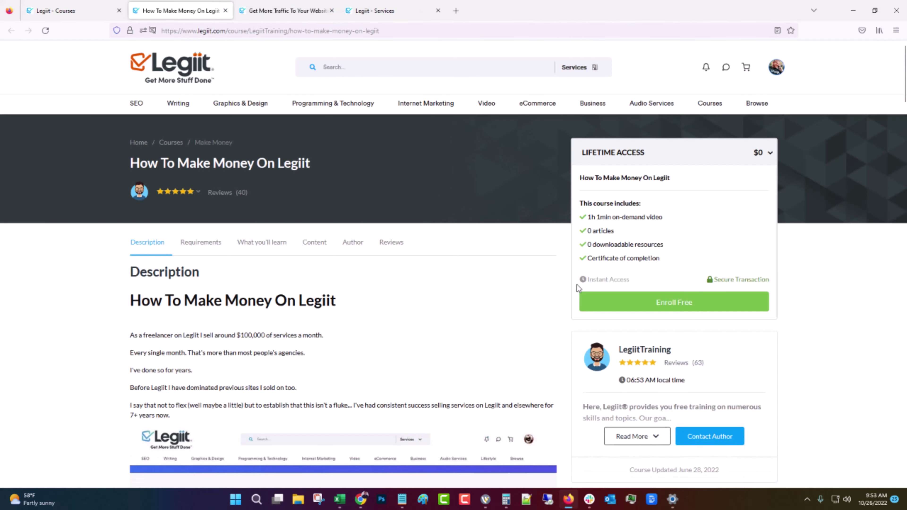
click(678, 311)
click(677, 309)
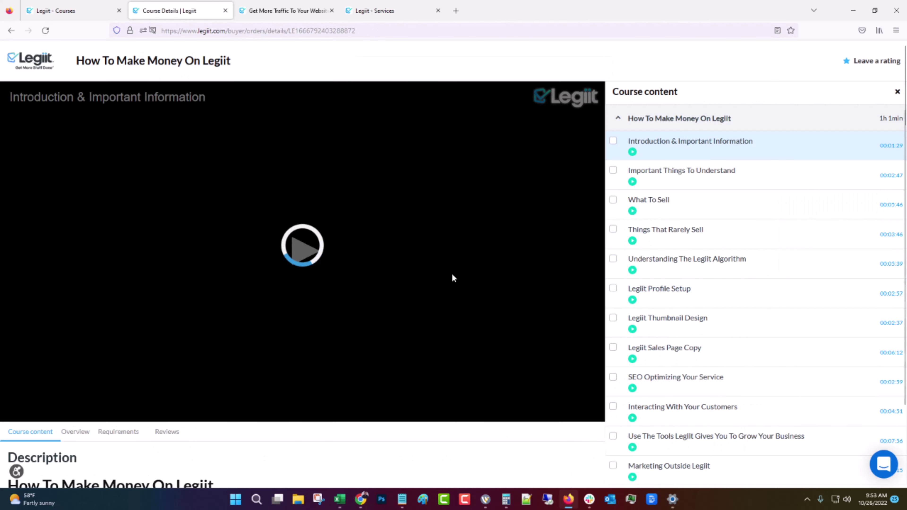
scroll(686, 201, down, 2)
scroll(686, 201, down, 4)
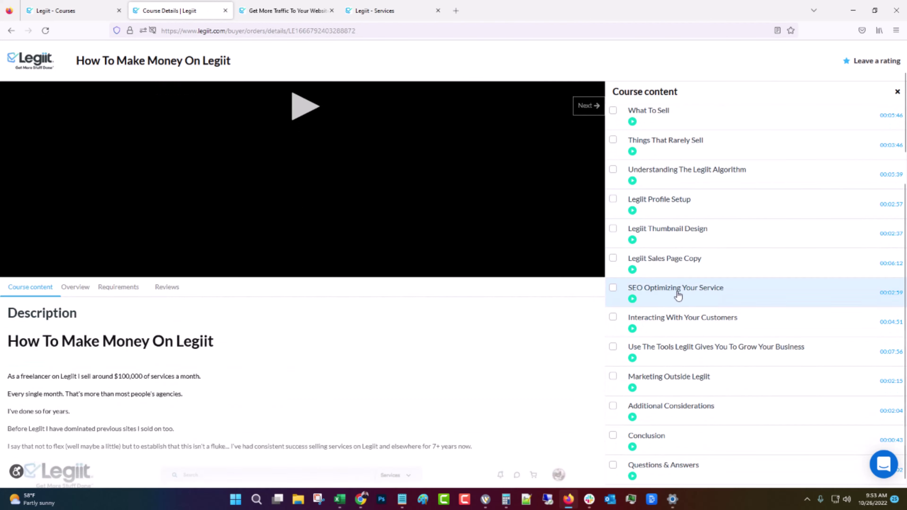
scroll(274, 262, up, 4)
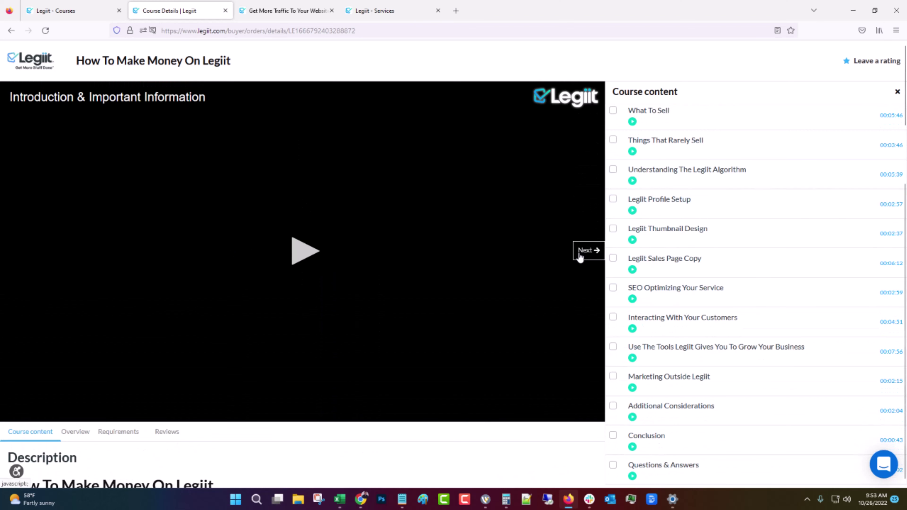
click(56, 10)
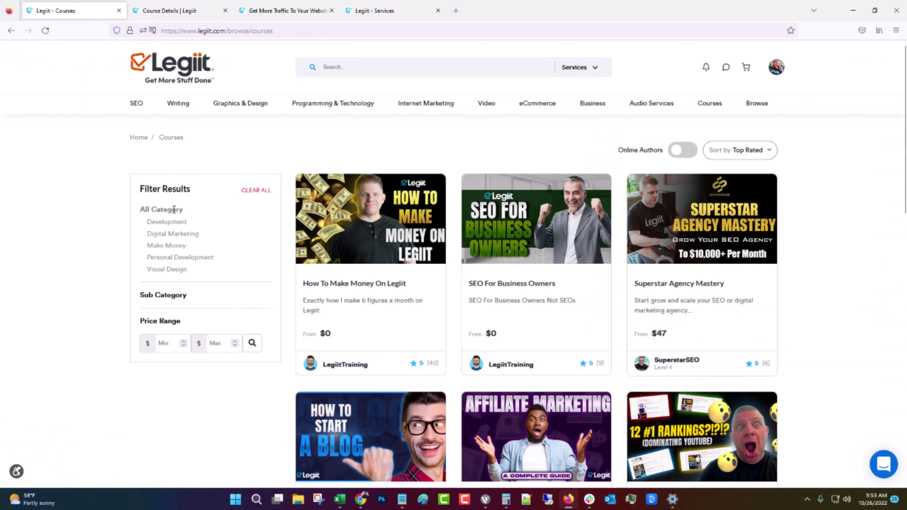